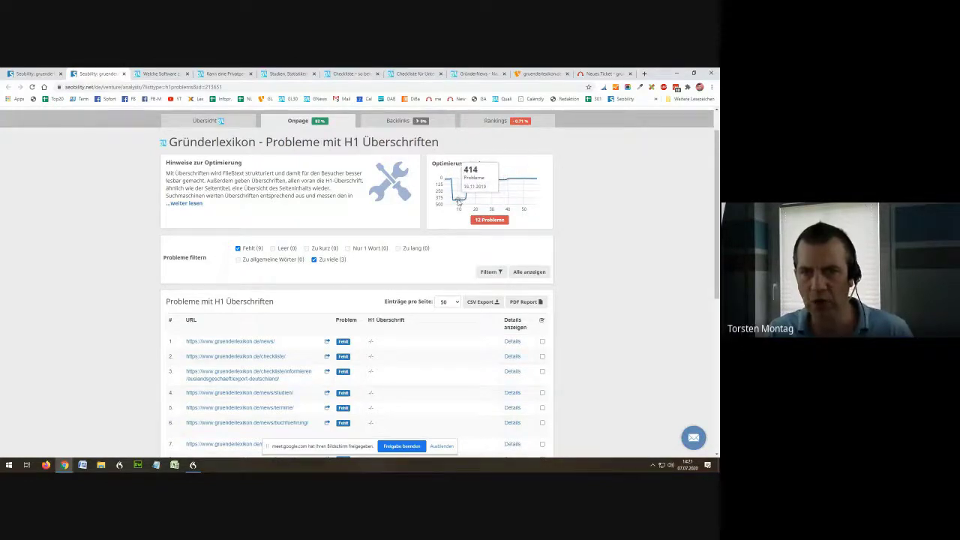
Step: Review the Seobility list of Gründerlexikon pages with missing or too many H1 headings
{"action": "scroll", "coordinate": [443, 248], "scroll_direction": "down", "scroll_amount": 5}
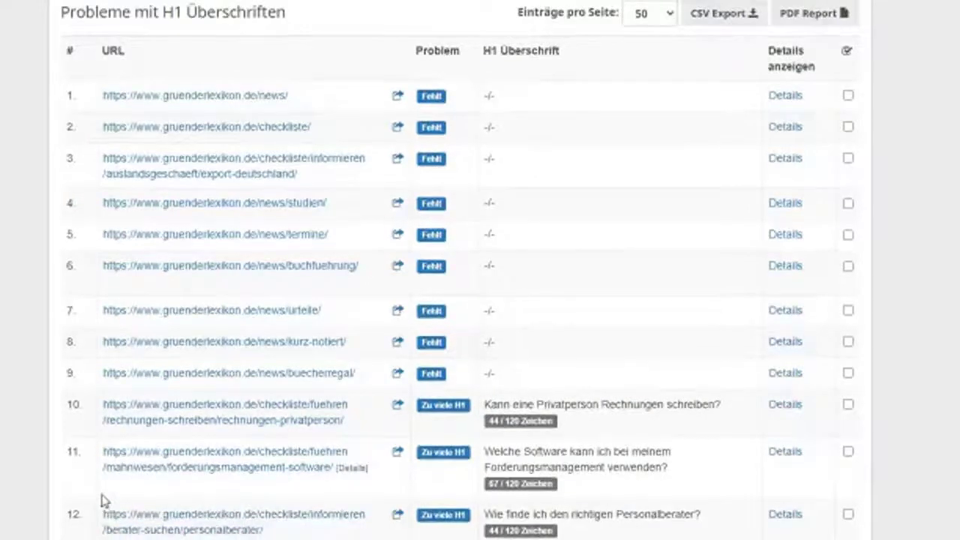
{"action": "scroll", "coordinate": [103, 504], "scroll_direction": "up", "scroll_amount": 2}
{"action": "scroll", "coordinate": [85, 488], "scroll_direction": "down", "scroll_amount": 1}
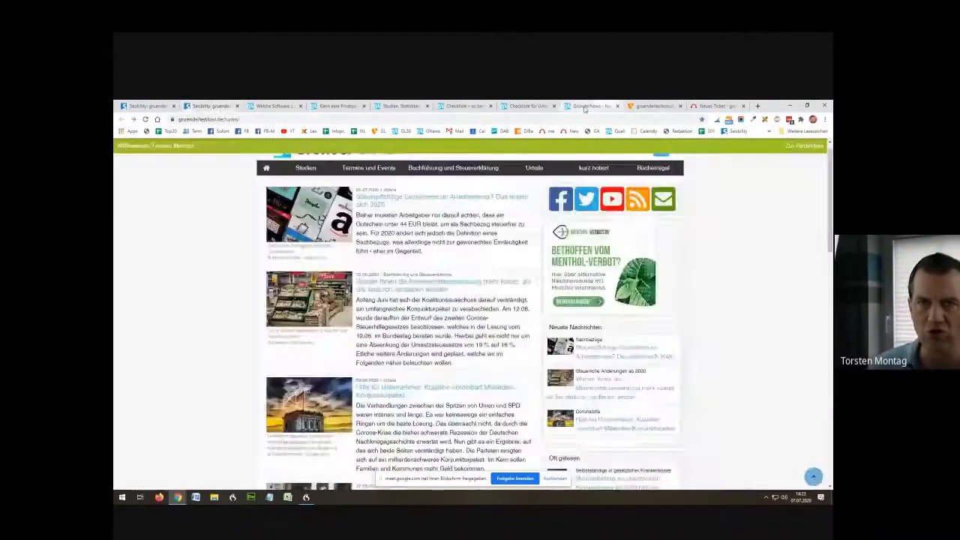
Step: Look over the GründerNews overview page for an H1 heading and view the new ticket form
{"action": "left_click", "coordinate": [589, 105]}
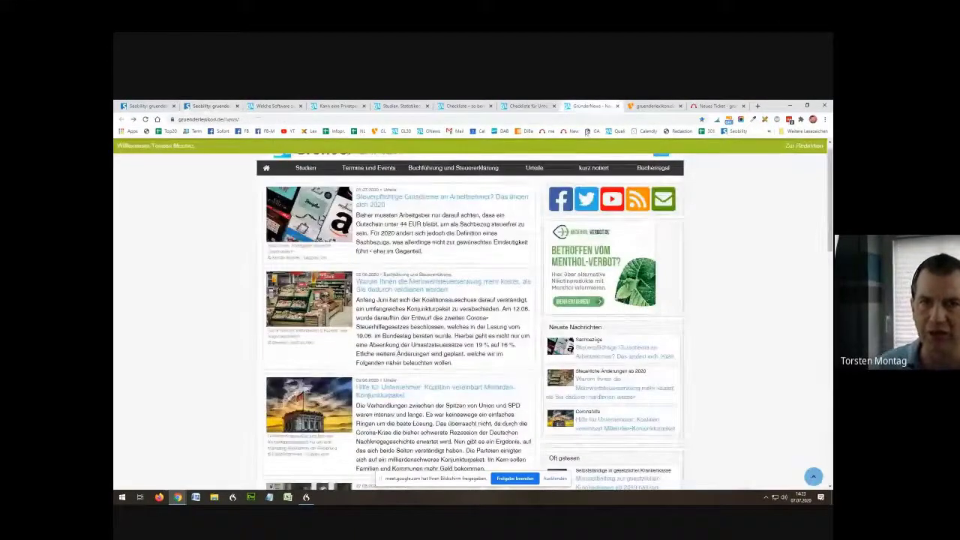
{"action": "scroll", "coordinate": [509, 225], "scroll_direction": "up", "scroll_amount": 1}
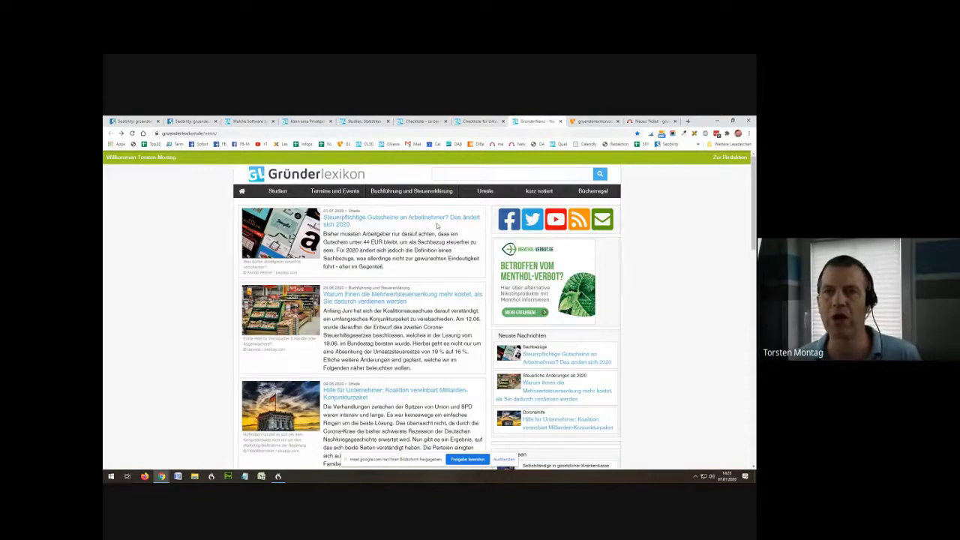
{"action": "left_click", "coordinate": [636, 121]}
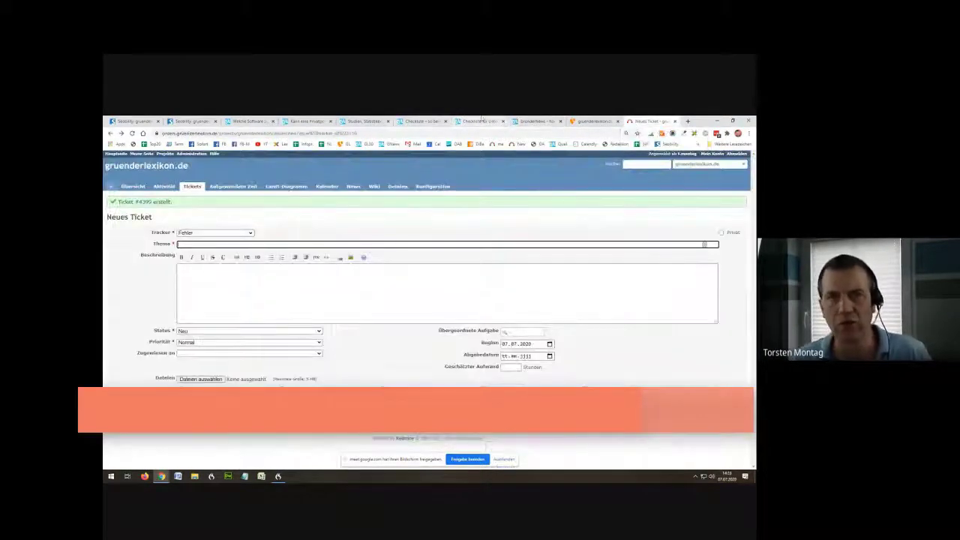
{"action": "left_click", "coordinate": [537, 121]}
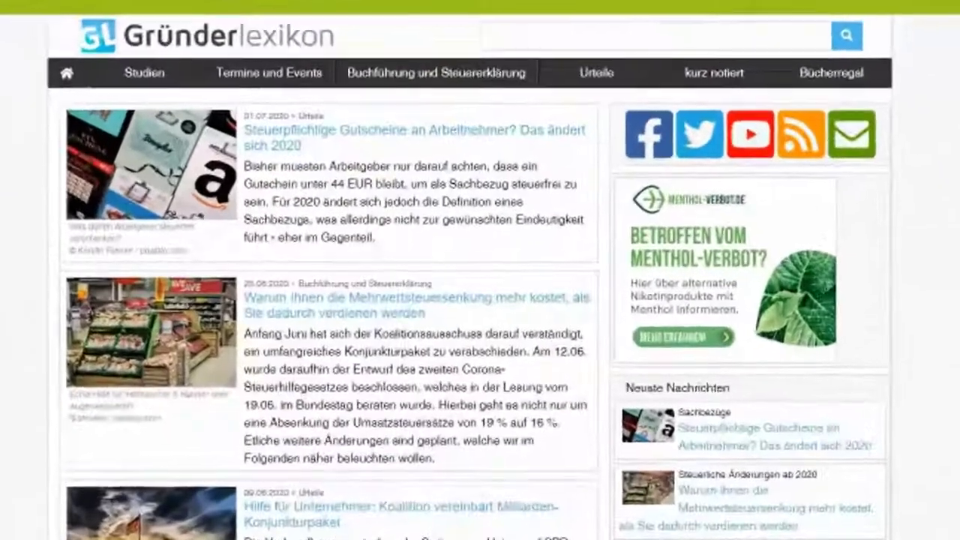
Step: Check the Gründercheckliste page for its main heading and mark the /checkliste/ entry as done in Seobility's H1 problem list
{"action": "left_click", "coordinate": [43, 43]}
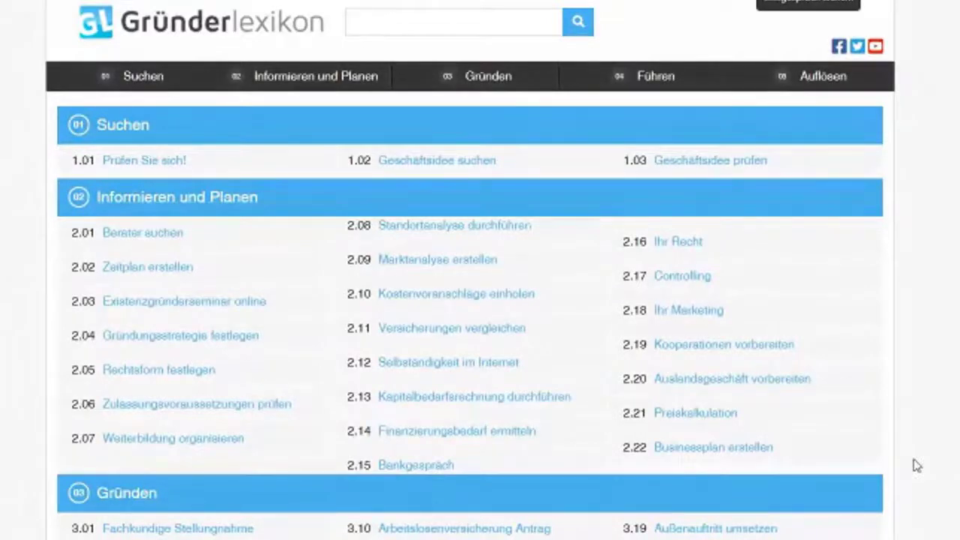
{"action": "scroll", "coordinate": [916, 466], "scroll_direction": "down", "scroll_amount": 2}
{"action": "scroll", "coordinate": [917, 466], "scroll_direction": "down", "scroll_amount": 3}
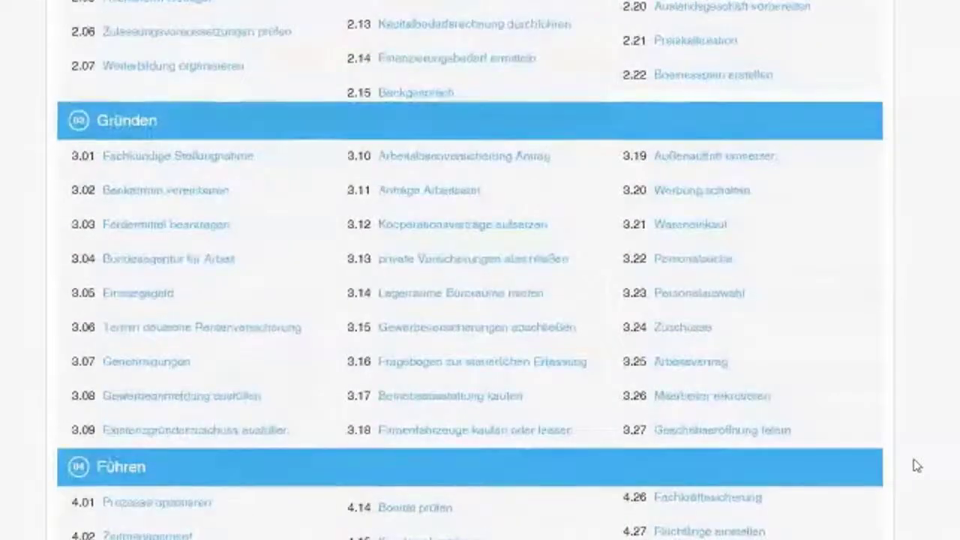
{"action": "scroll", "coordinate": [917, 466], "scroll_direction": "down", "scroll_amount": 3}
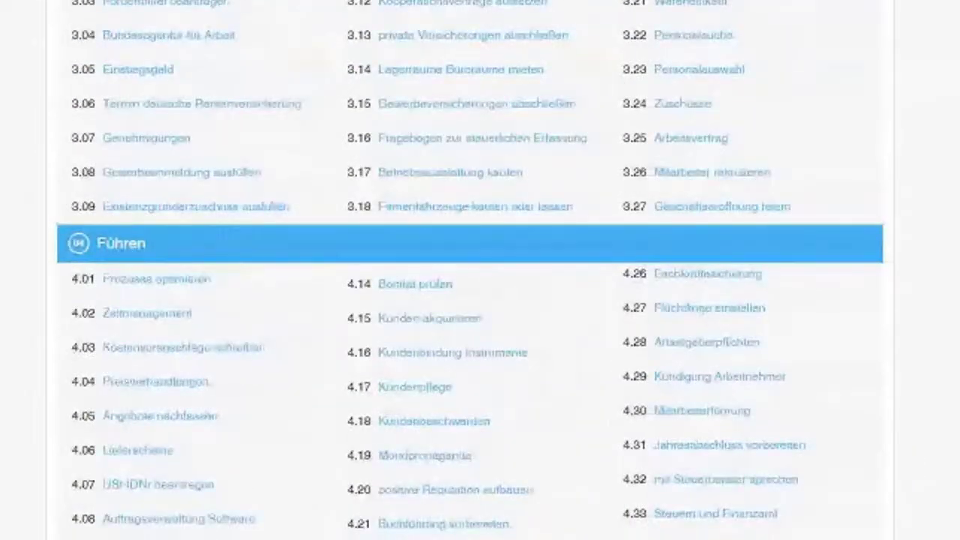
{"action": "scroll", "coordinate": [916, 466], "scroll_direction": "down", "scroll_amount": 6}
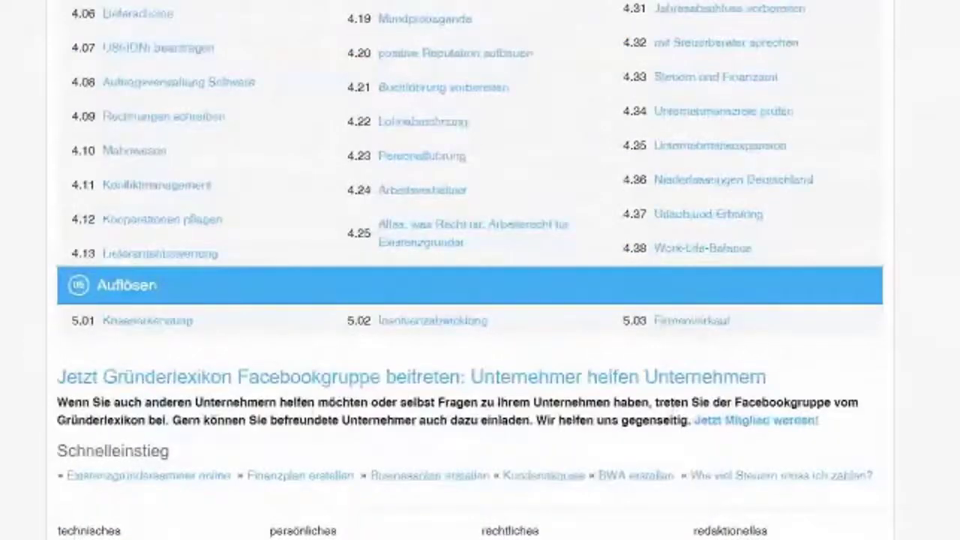
{"action": "scroll", "coordinate": [917, 466], "scroll_direction": "up", "scroll_amount": 14}
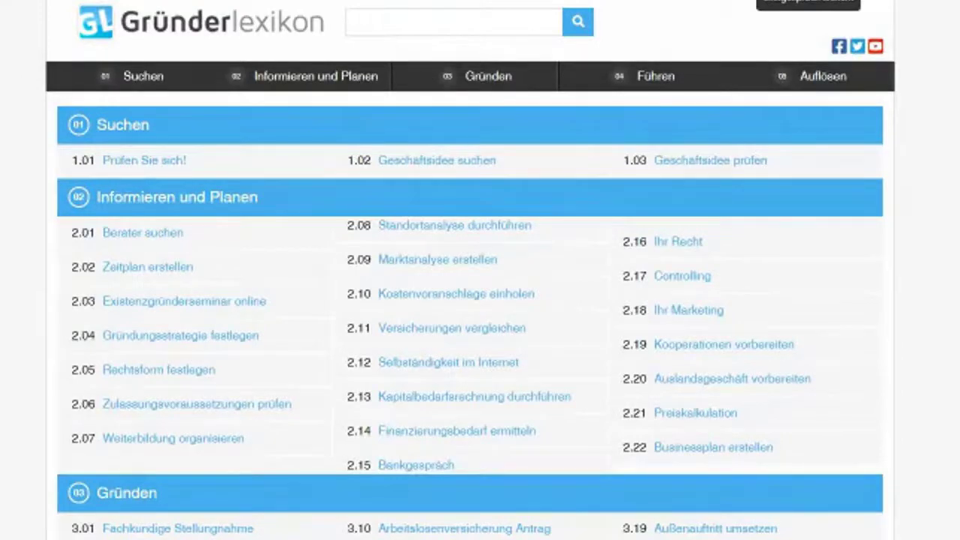
{"action": "scroll", "coordinate": [47, 154], "scroll_direction": "up", "scroll_amount": 3}
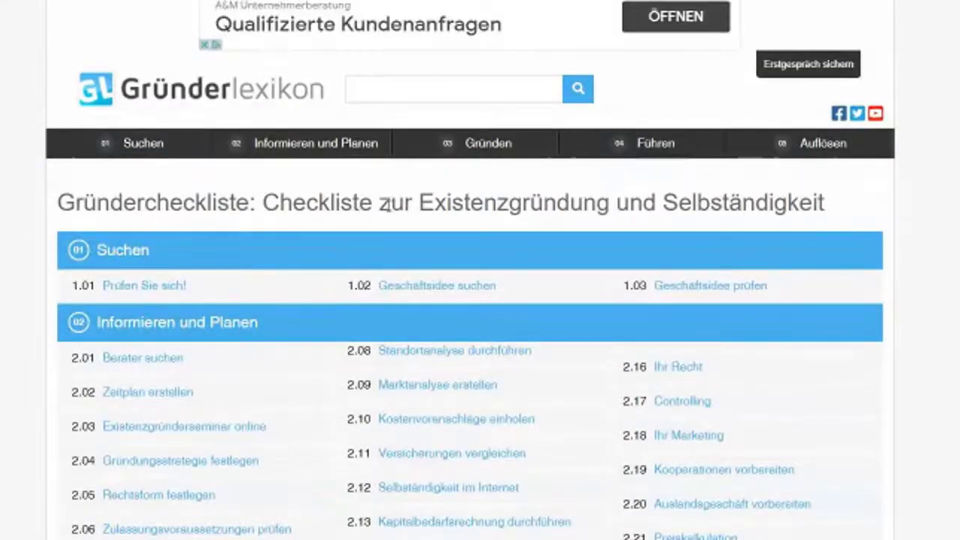
{"action": "scroll", "coordinate": [375, 207], "scroll_direction": "down", "scroll_amount": 1}
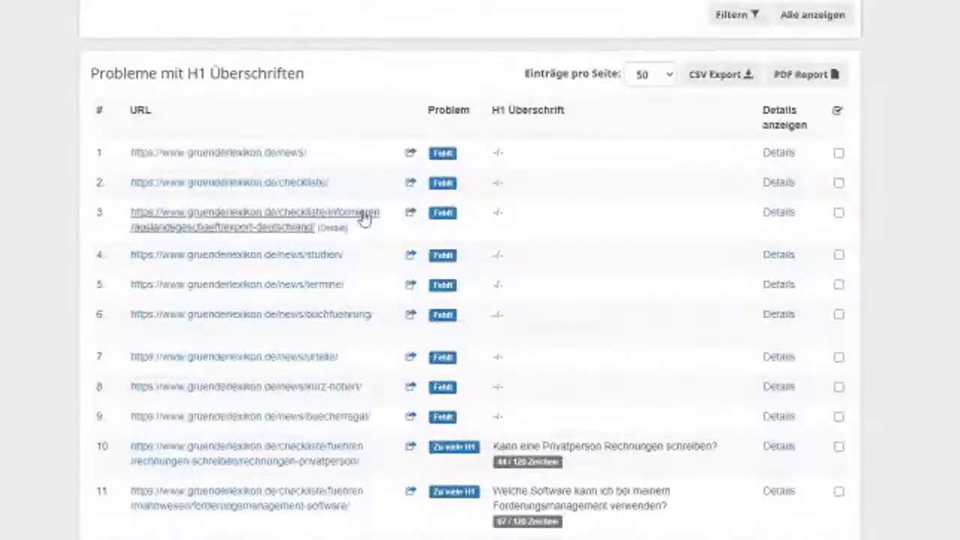
{"action": "left_click", "coordinate": [838, 183]}
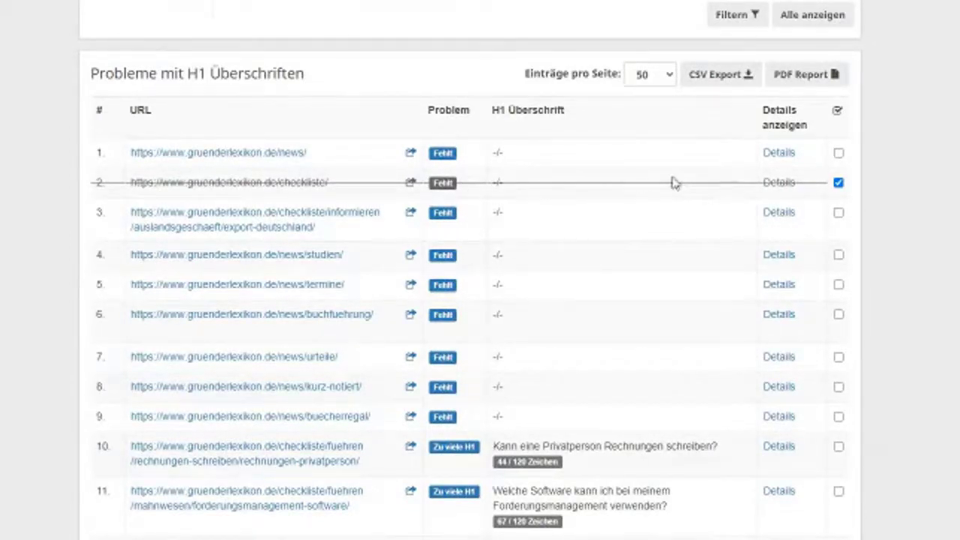
Step: Inspect the main heading of the export-deutschland checklist page in the developer tools to check its HTML heading tag
{"action": "mouse_move", "coordinate": [382, 215]}
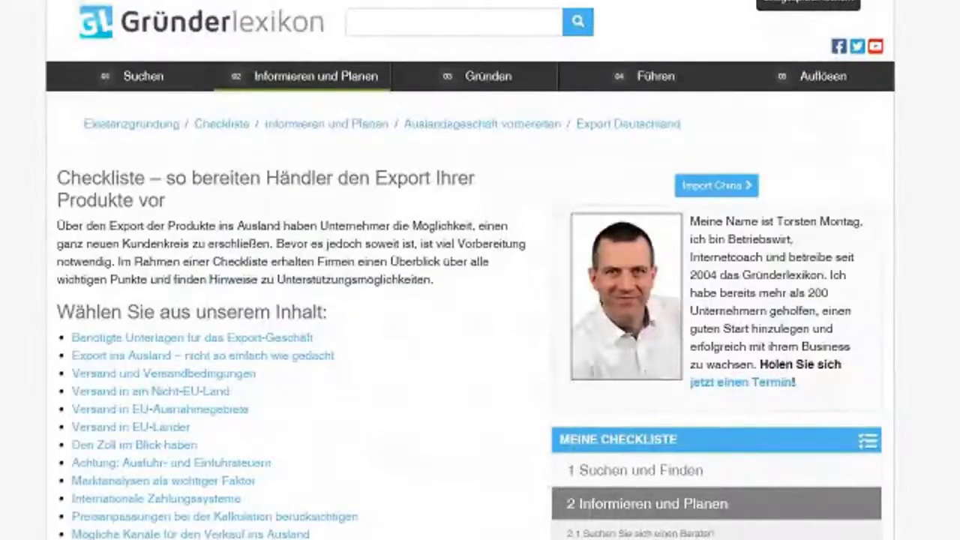
{"action": "scroll", "coordinate": [480, 300], "scroll_direction": "down", "scroll_amount": 20}
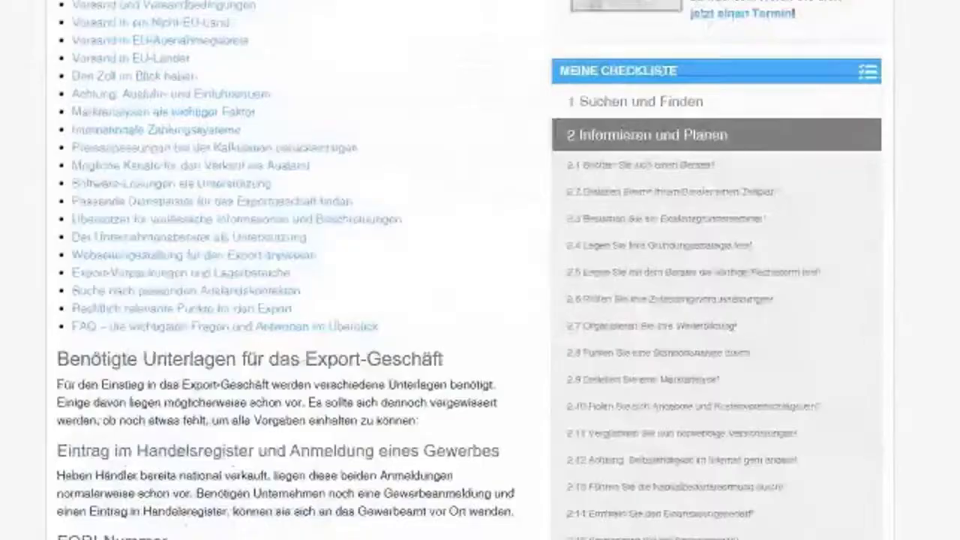
{"action": "scroll", "coordinate": [480, 300], "scroll_direction": "up", "scroll_amount": 20}
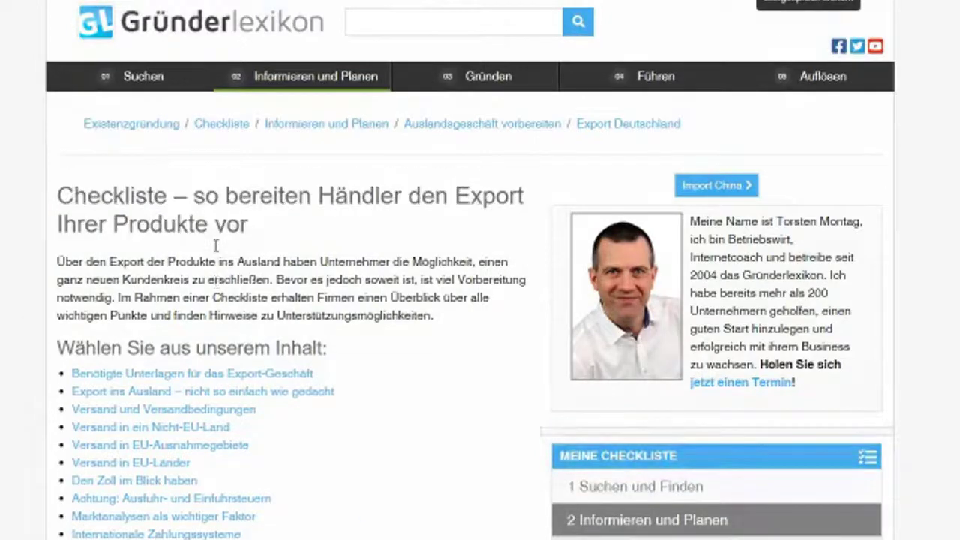
{"action": "left_click_drag", "start_coordinate": [251, 244], "coordinate": [56, 201]}
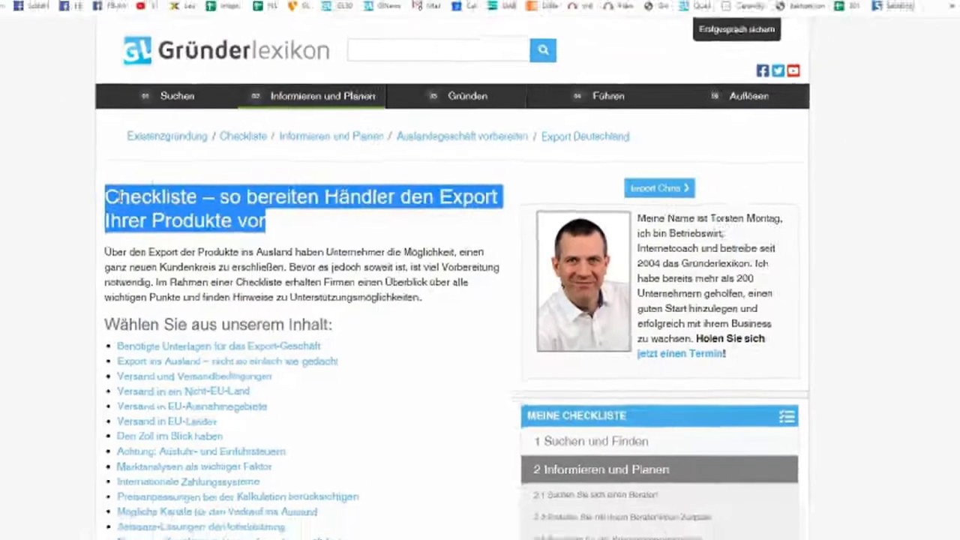
{"action": "right_click", "coordinate": [75, 198]}
{"action": "left_click", "coordinate": [282, 298]}
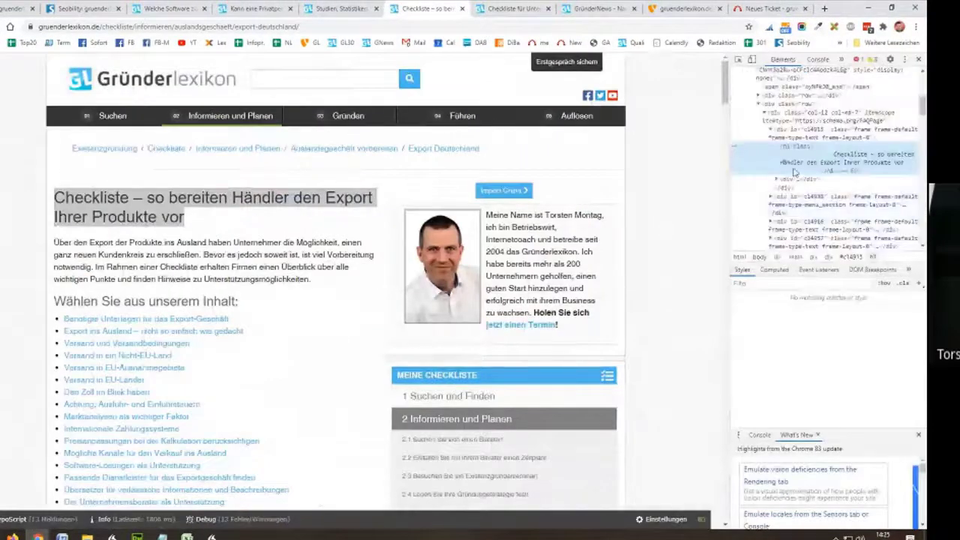
{"action": "left_click", "coordinate": [786, 154]}
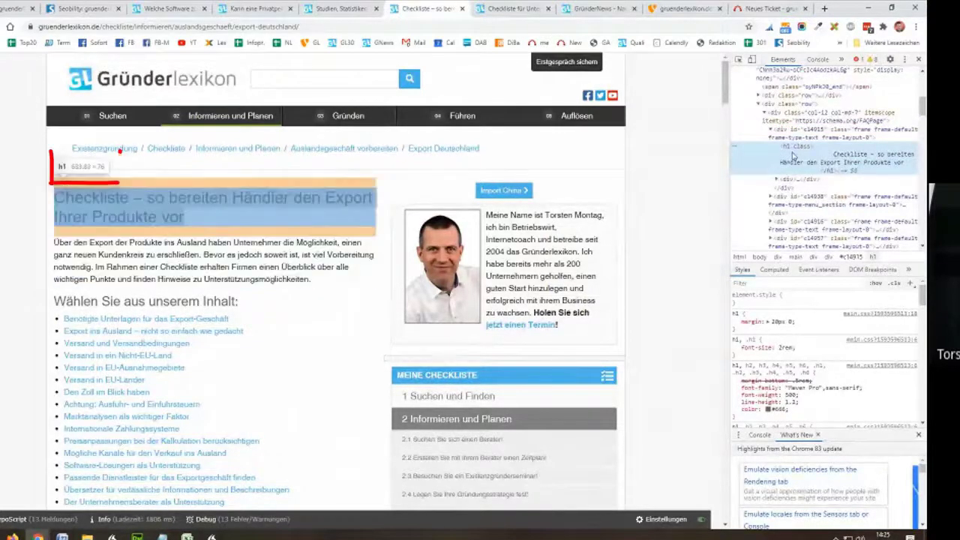
{"action": "left_click", "coordinate": [919, 63]}
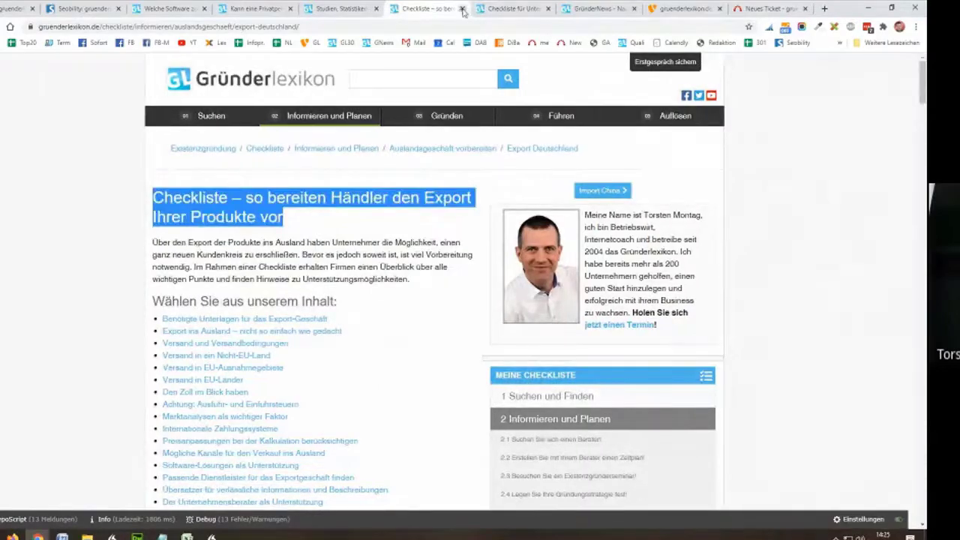
Step: Close the export checklist page and mark the export-deutschland entry as done in Seobility's H1 problem list
{"action": "key", "text": "alt+Left"}
{"action": "left_click", "coordinate": [83, 9]}
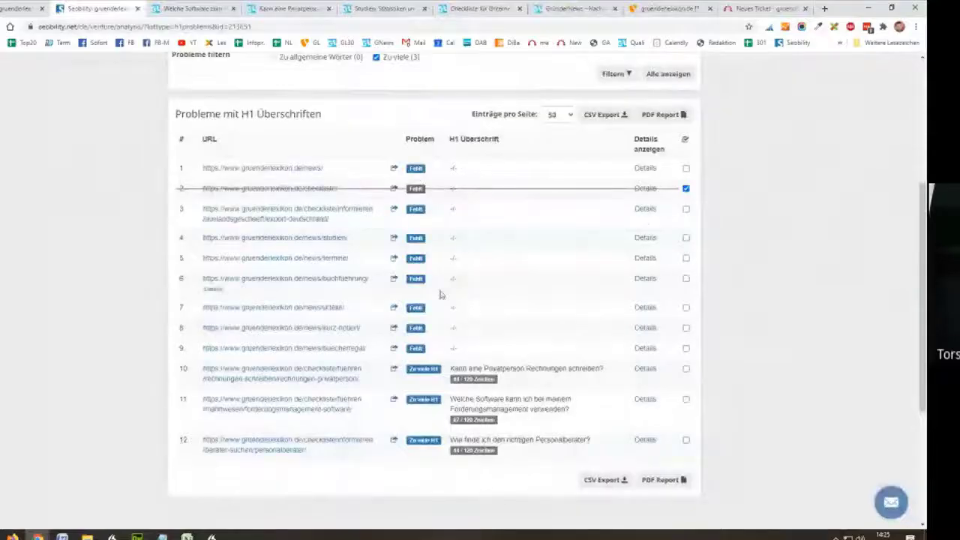
{"action": "left_click", "coordinate": [685, 210]}
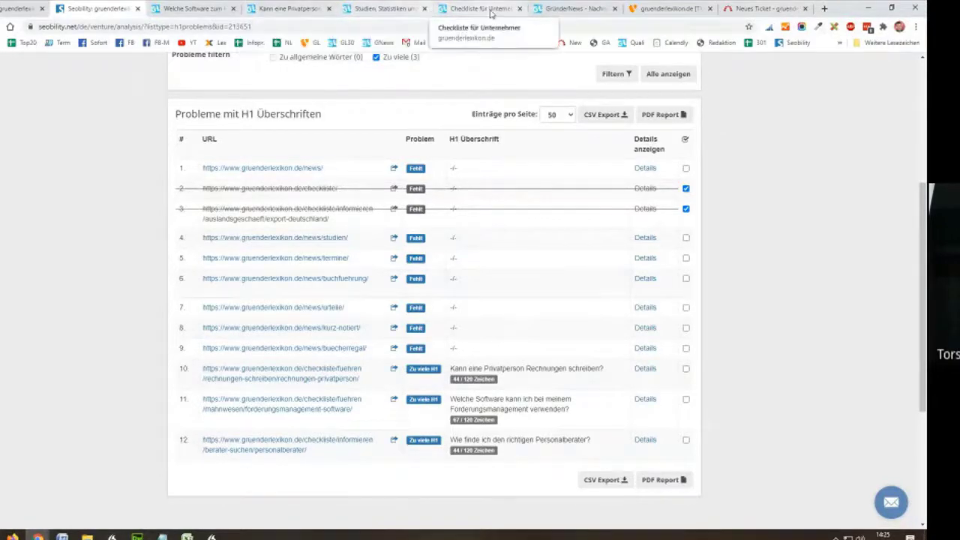
Step: View the GründerNews and Studien pages, and close the Studien, Checkliste für Unternehmer and GründerNews pages
{"action": "left_click", "coordinate": [570, 8]}
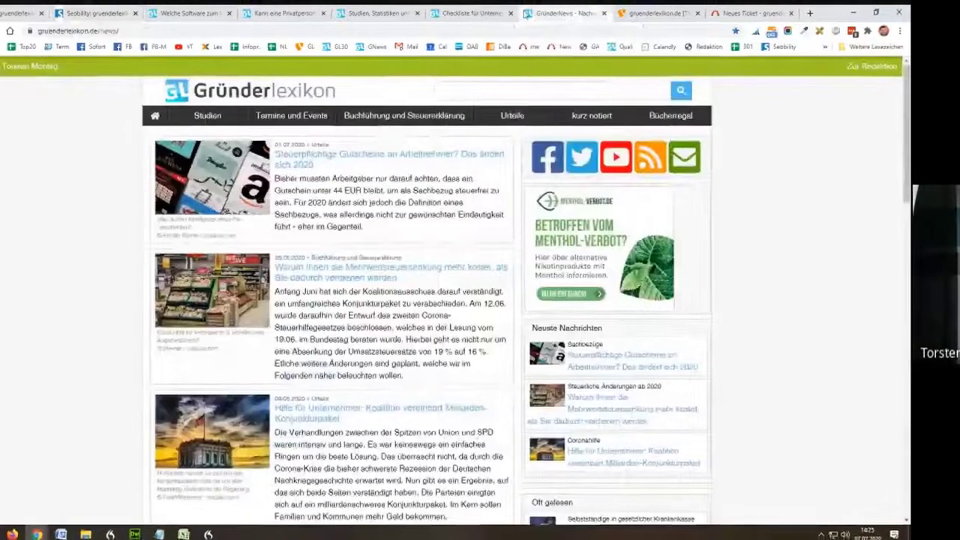
{"action": "left_click", "coordinate": [375, 54]}
{"action": "left_click", "coordinate": [312, 55]}
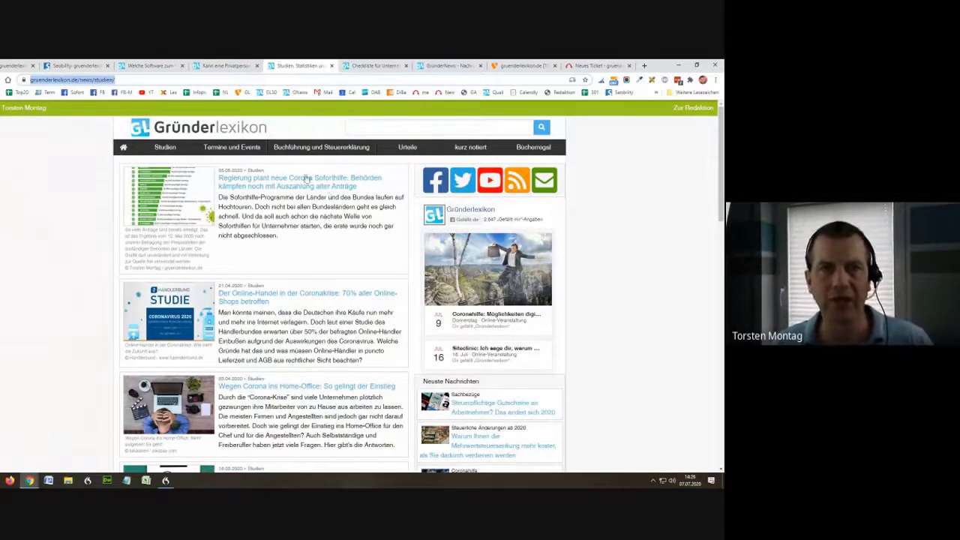
{"action": "left_click", "coordinate": [331, 65]}
{"action": "left_click", "coordinate": [331, 65]}
{"action": "left_click", "coordinate": [331, 65]}
{"action": "left_click", "coordinate": [218, 66]}
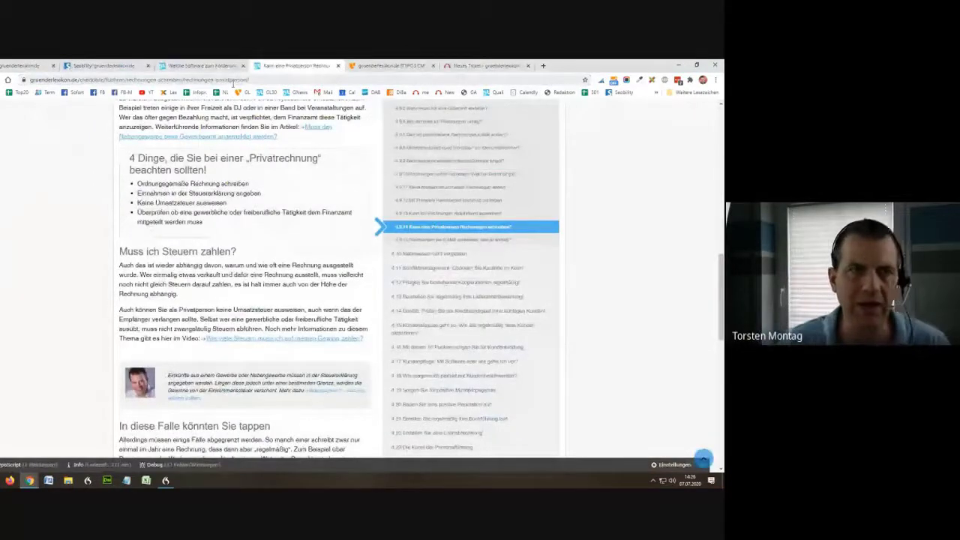
Step: Open the rechnungen-privatperson article flagged "Zu viele H1" in Seobility's H1 problem list
{"action": "left_click", "coordinate": [127, 65]}
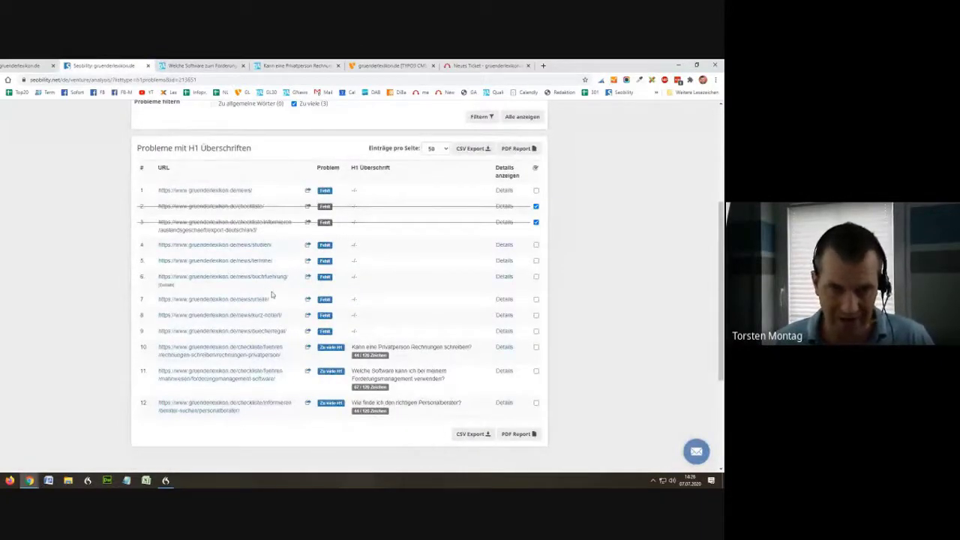
{"action": "scroll", "coordinate": [277, 300], "scroll_direction": "down", "scroll_amount": 2}
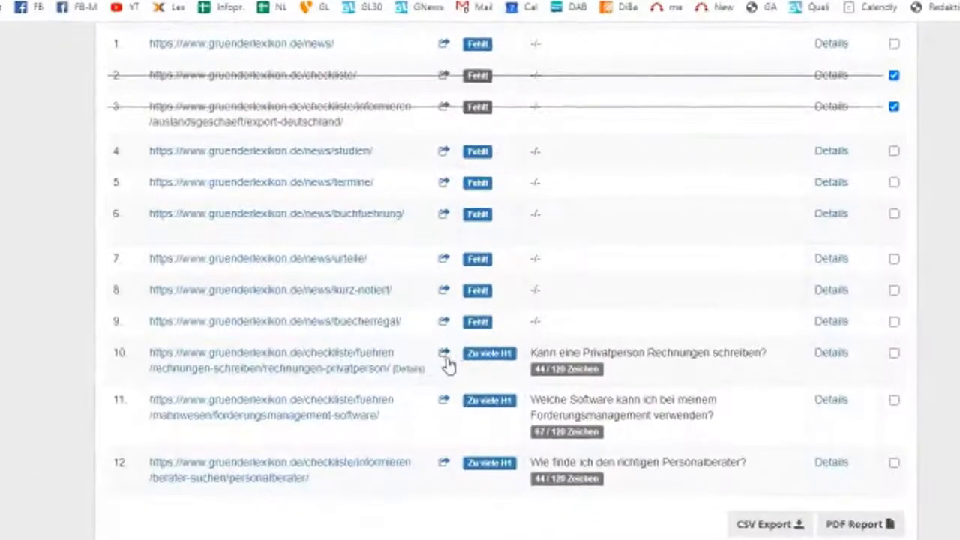
{"action": "left_click", "coordinate": [446, 363]}
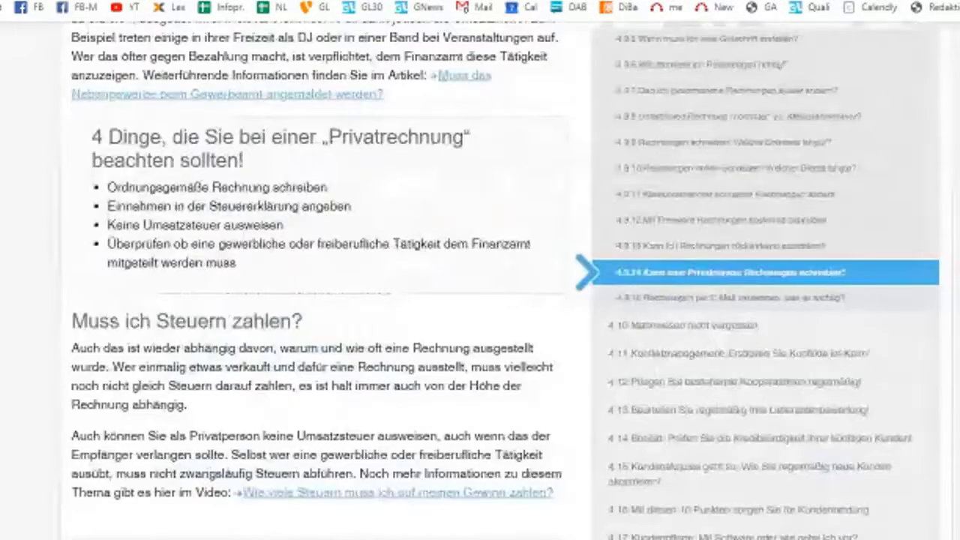
Step: Look through the headings and sections of the rechnungen-privatperson article for superfluous H1 headings
{"action": "scroll", "coordinate": [505, 280], "scroll_direction": "up", "scroll_amount": 10}
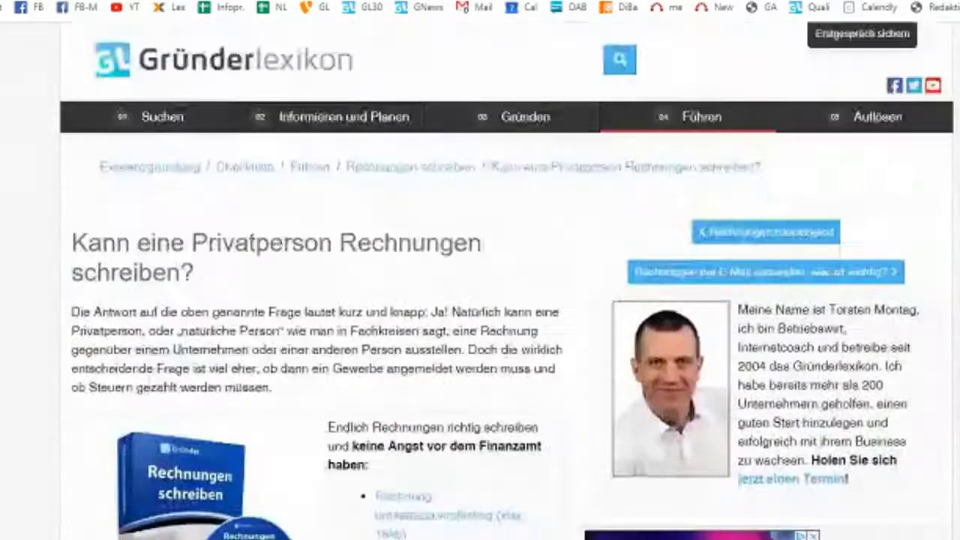
{"action": "scroll", "coordinate": [510, 294], "scroll_direction": "down", "scroll_amount": 2}
{"action": "scroll", "coordinate": [510, 294], "scroll_direction": "down", "scroll_amount": 1}
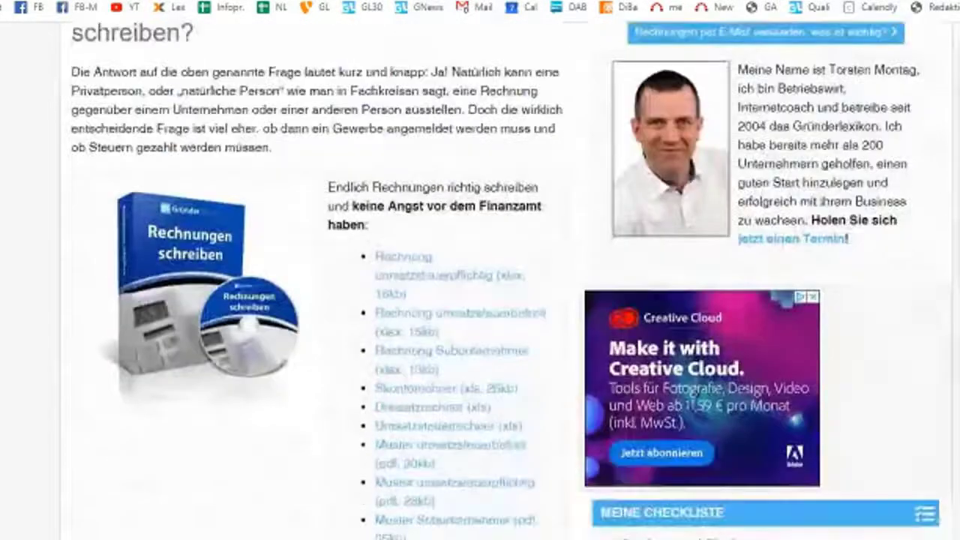
{"action": "scroll", "coordinate": [510, 294], "scroll_direction": "down", "scroll_amount": 10}
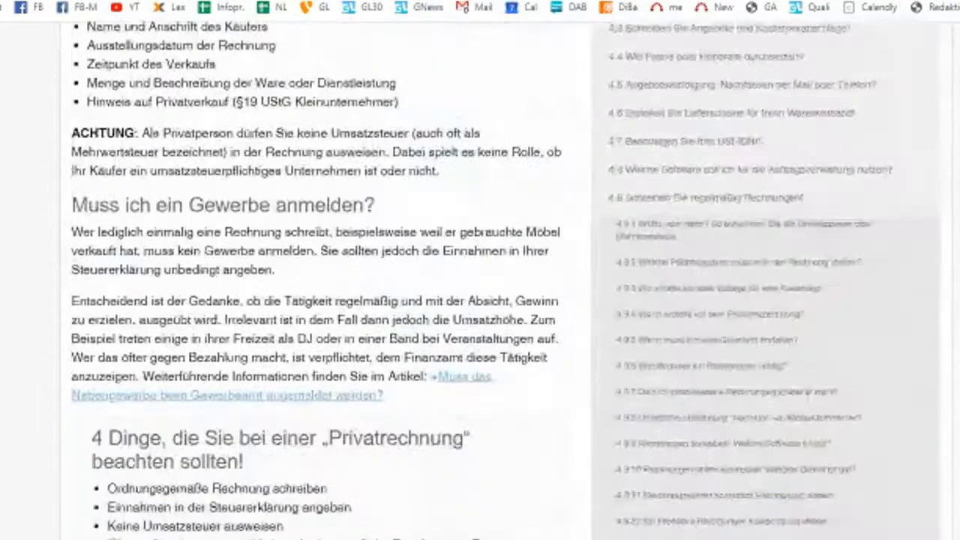
{"action": "scroll", "coordinate": [504, 279], "scroll_direction": "down", "scroll_amount": 10}
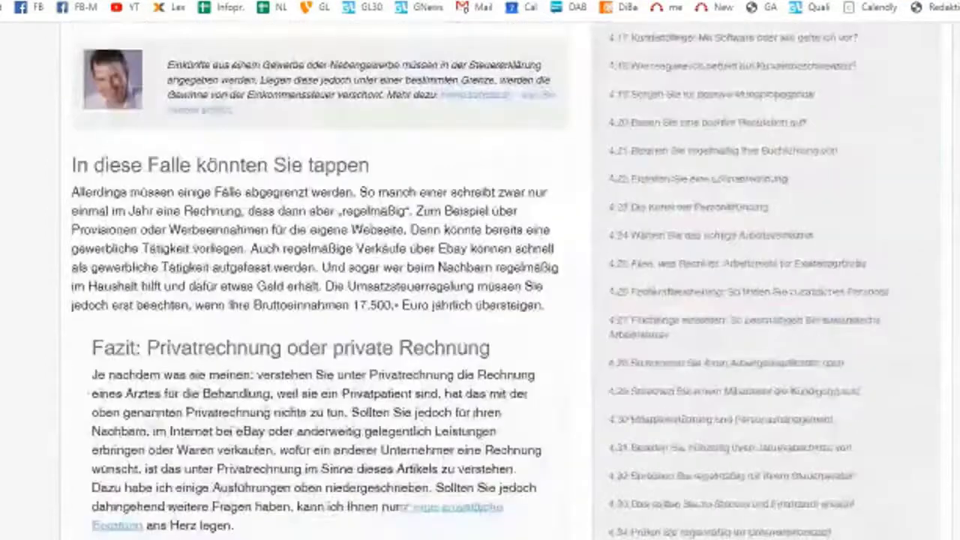
{"action": "scroll", "coordinate": [504, 279], "scroll_direction": "up", "scroll_amount": 9}
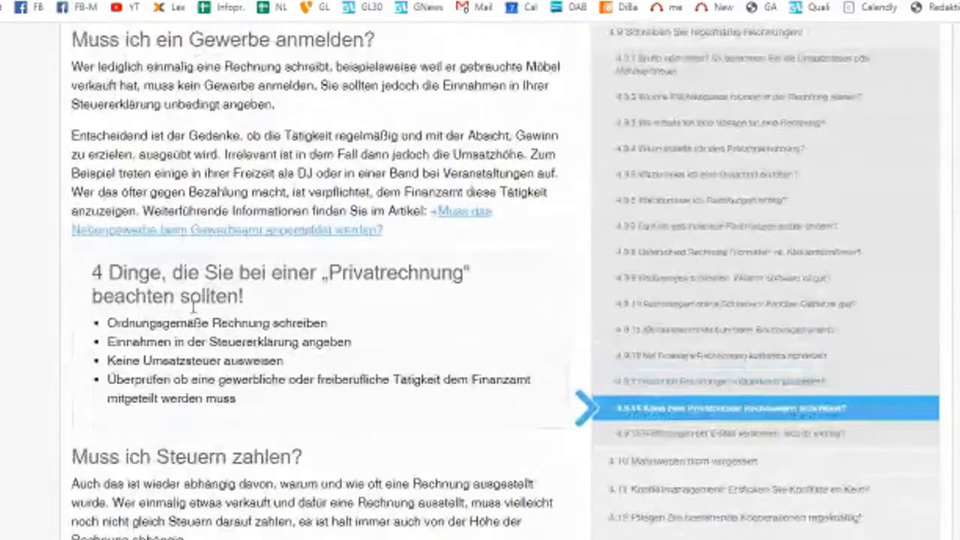
{"action": "scroll", "coordinate": [327, 445], "scroll_direction": "up", "scroll_amount": 3}
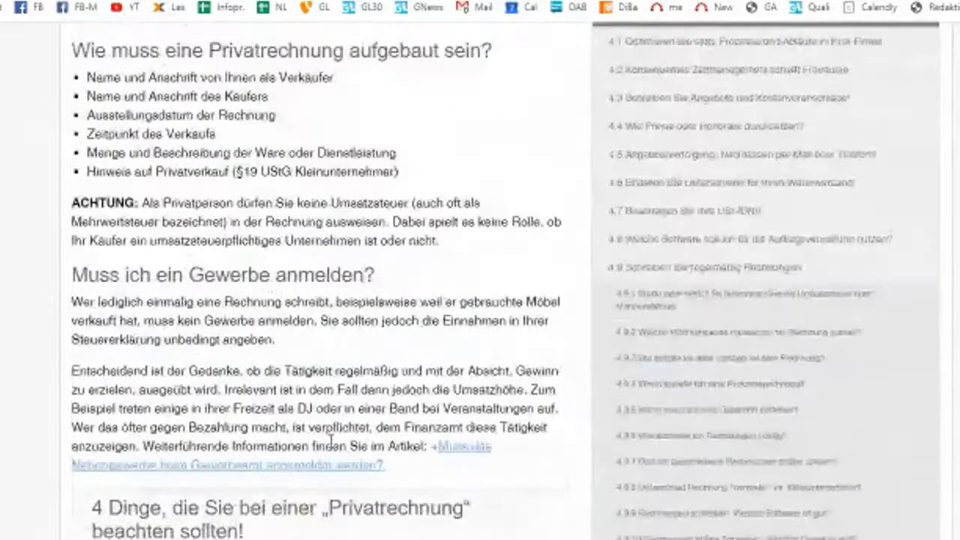
{"action": "scroll", "coordinate": [330, 441], "scroll_direction": "down", "scroll_amount": 6}
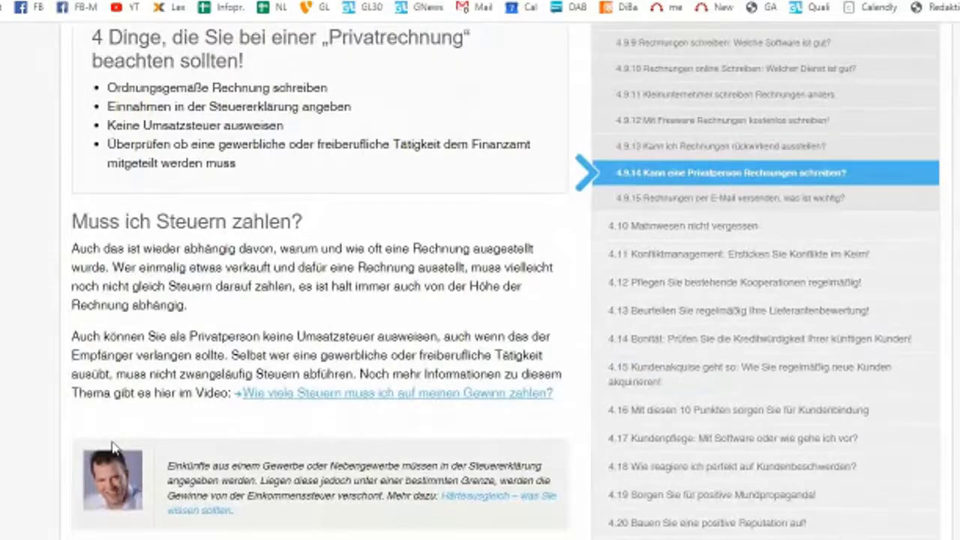
Step: Reload the article, inspect the HTML tag of its "Mein Tipp: Härteausgleich" heading, and mark the rechnungen-privatperson entry as done in Seobility
{"action": "key", "text": "F5"}
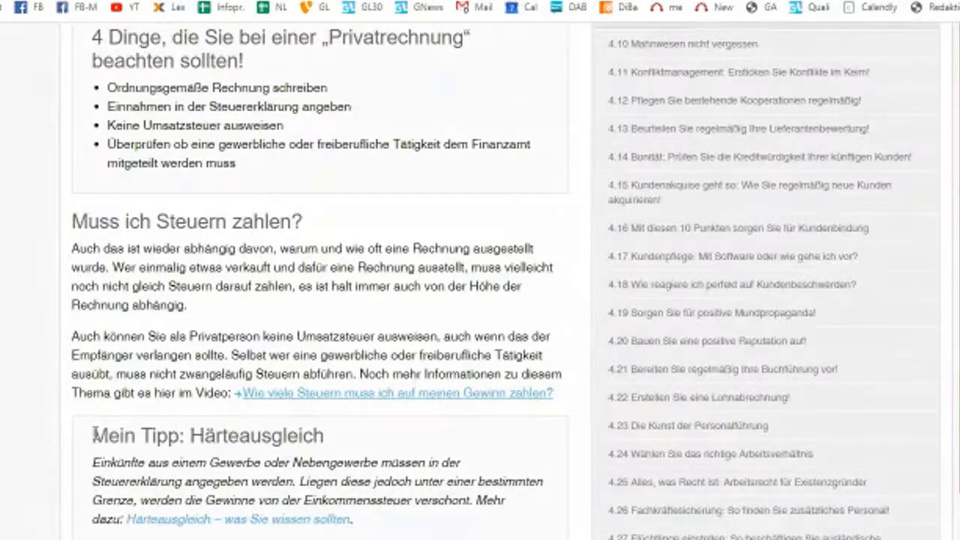
{"action": "left_click_drag", "start_coordinate": [95, 434], "coordinate": [349, 434]}
{"action": "right_click", "coordinate": [322, 435]}
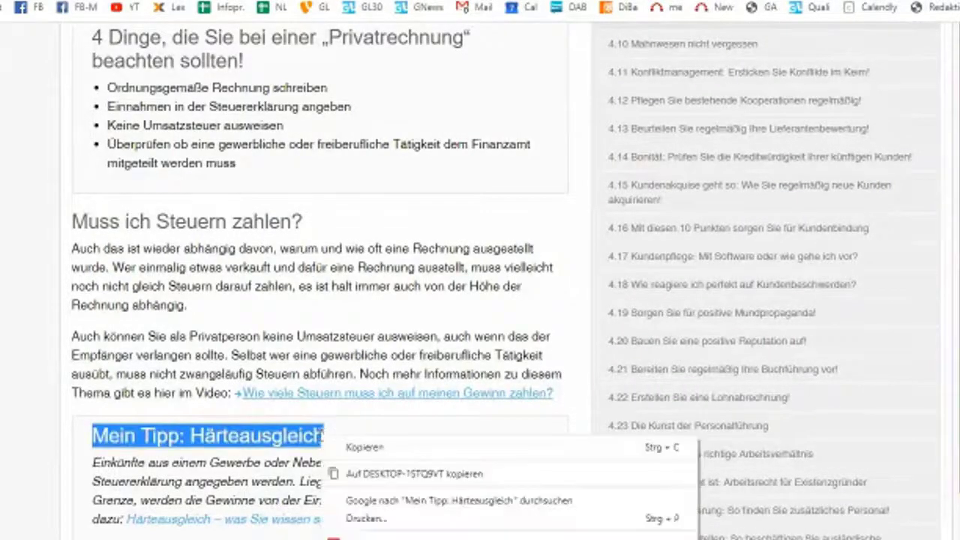
{"action": "left_click", "coordinate": [375, 537]}
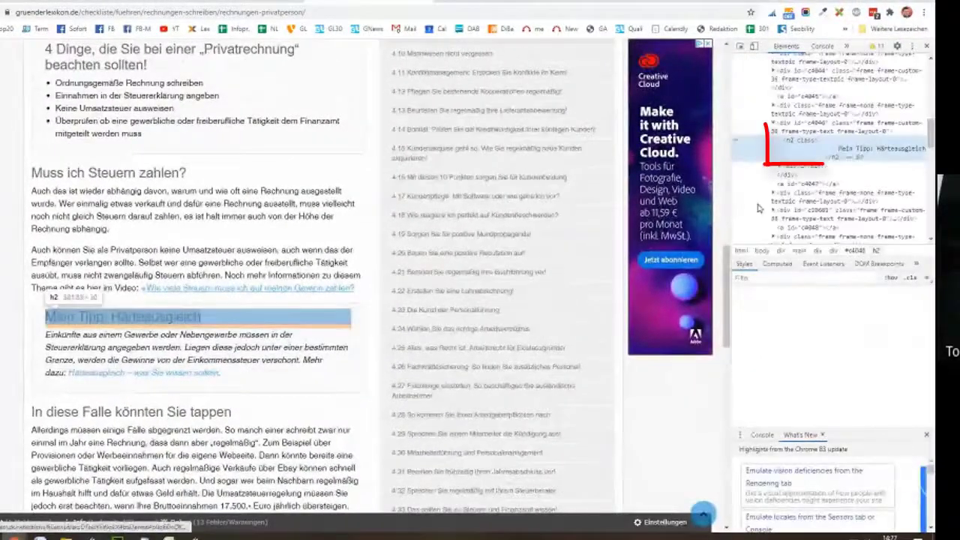
{"action": "left_click", "coordinate": [926, 46]}
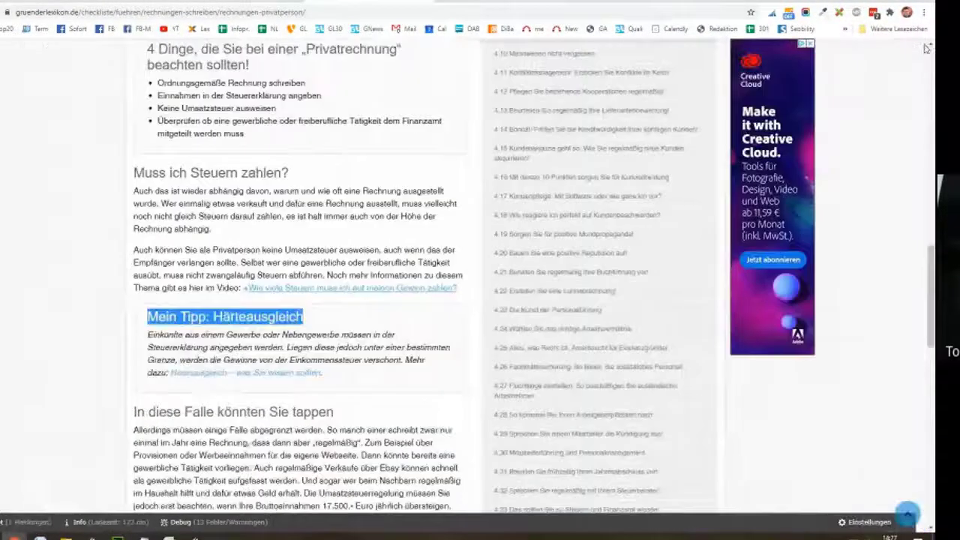
{"action": "left_click", "coordinate": [416, 4]}
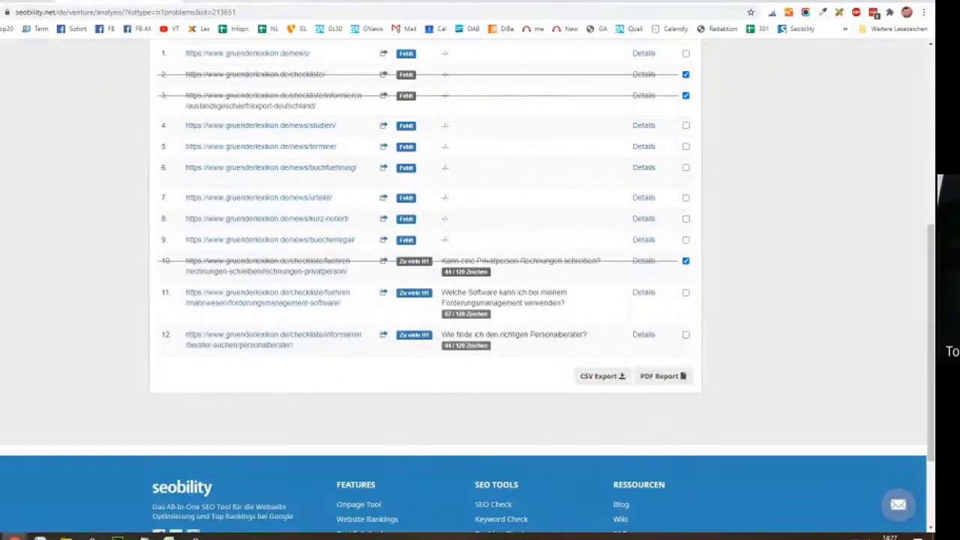
Step: Reload the forderungsmanagement-software article to check its headings, and mark its entry as done in Seobility's H1 problem list
{"action": "left_click", "coordinate": [255, 3]}
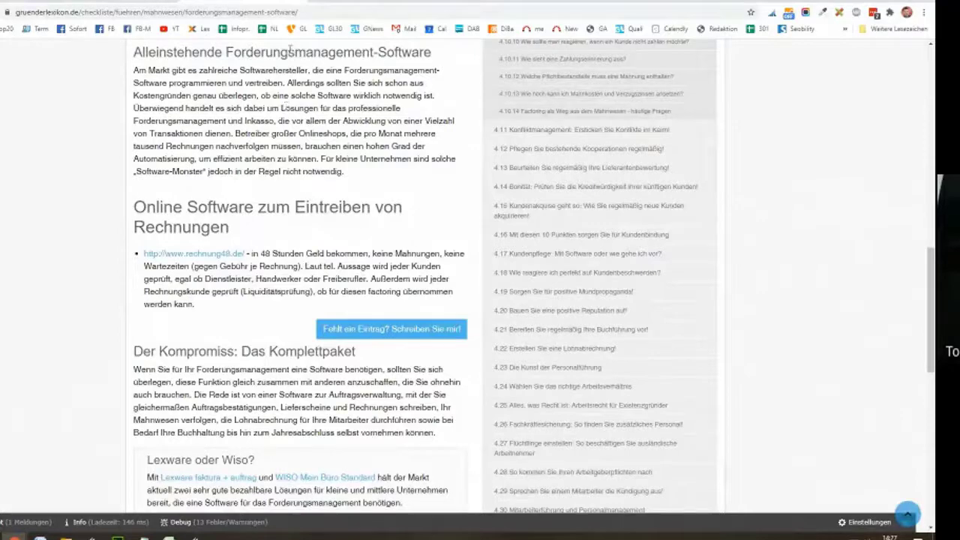
{"action": "key", "text": "F5"}
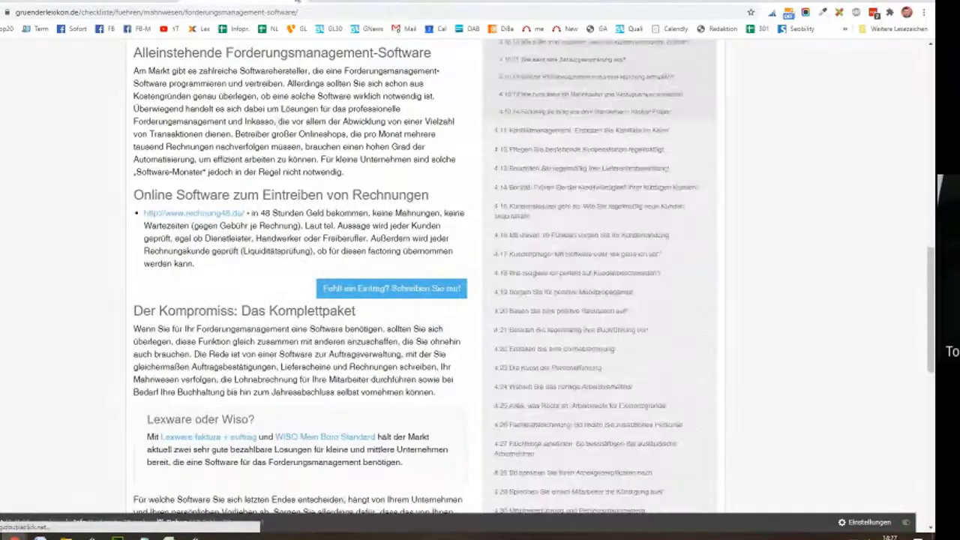
{"action": "key", "text": "ctrl+Tab"}
{"action": "key", "text": "ctrl+Tab"}
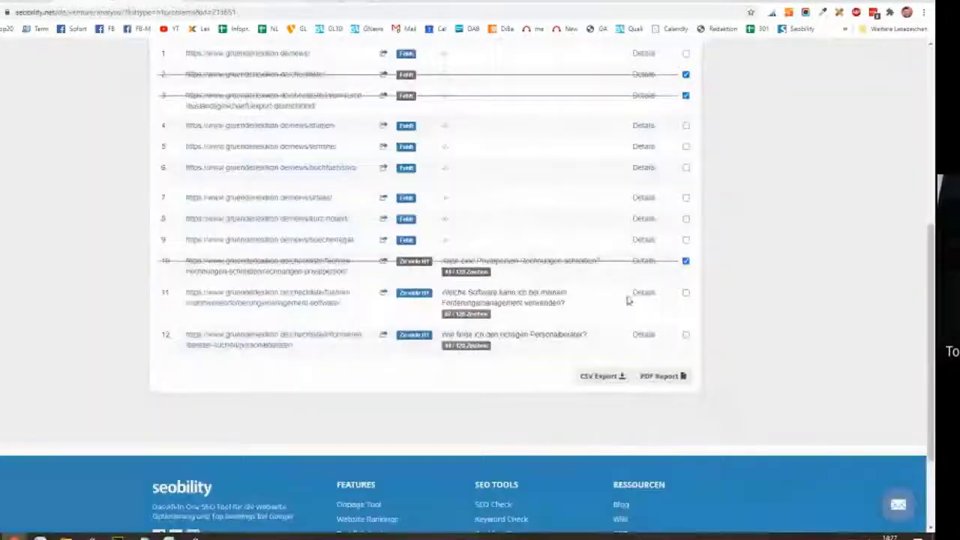
{"action": "left_click", "coordinate": [686, 293]}
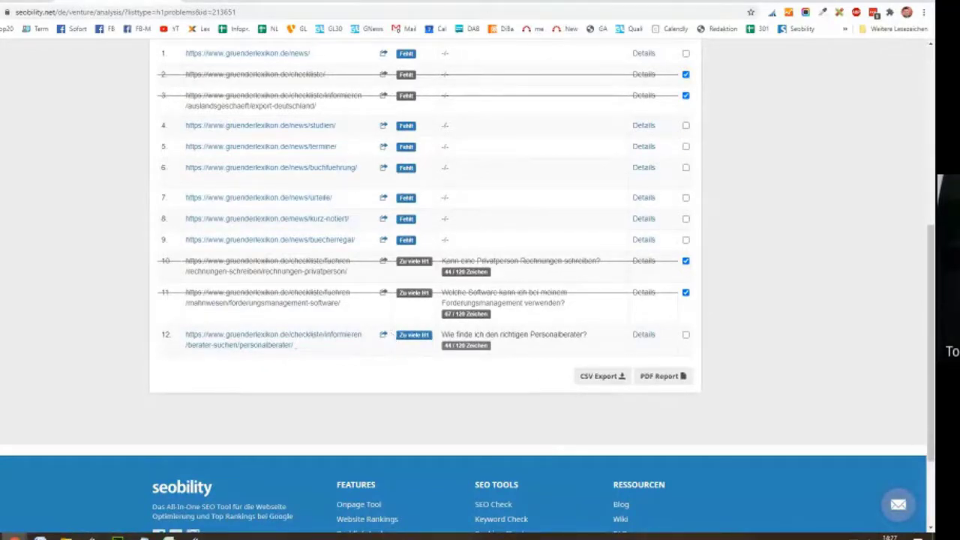
Step: Open the personalberater article flagged "Zu viele H1" and look through its headings and the table of consultancies by federal state
{"action": "left_click", "coordinate": [384, 335]}
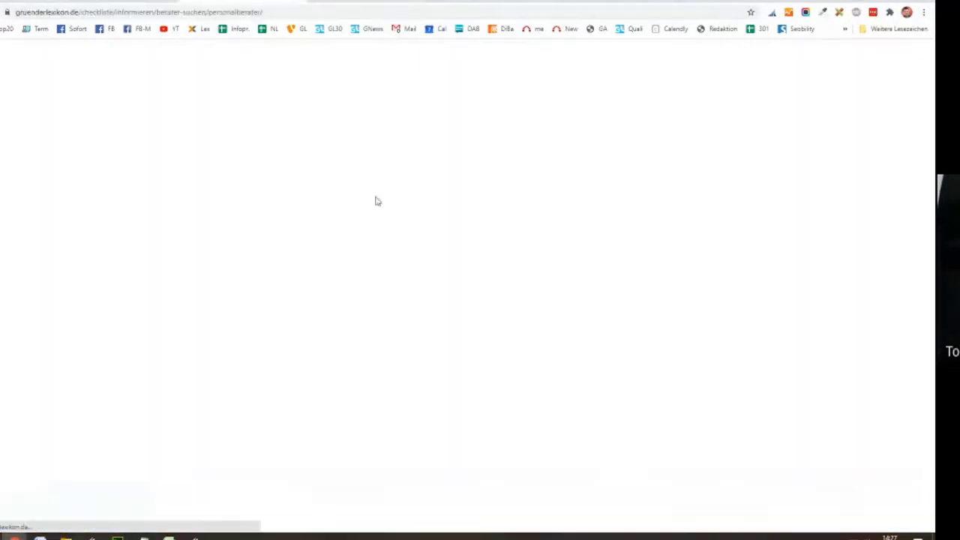
{"action": "scroll", "coordinate": [367, 285], "scroll_direction": "down", "scroll_amount": 3}
{"action": "scroll", "coordinate": [357, 296], "scroll_direction": "down", "scroll_amount": 10}
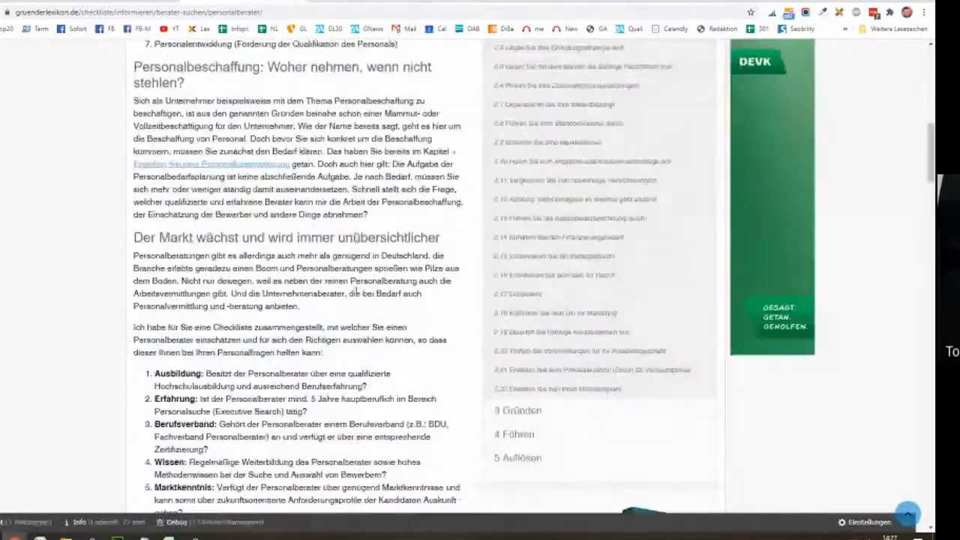
{"action": "scroll", "coordinate": [357, 292], "scroll_direction": "down", "scroll_amount": 6}
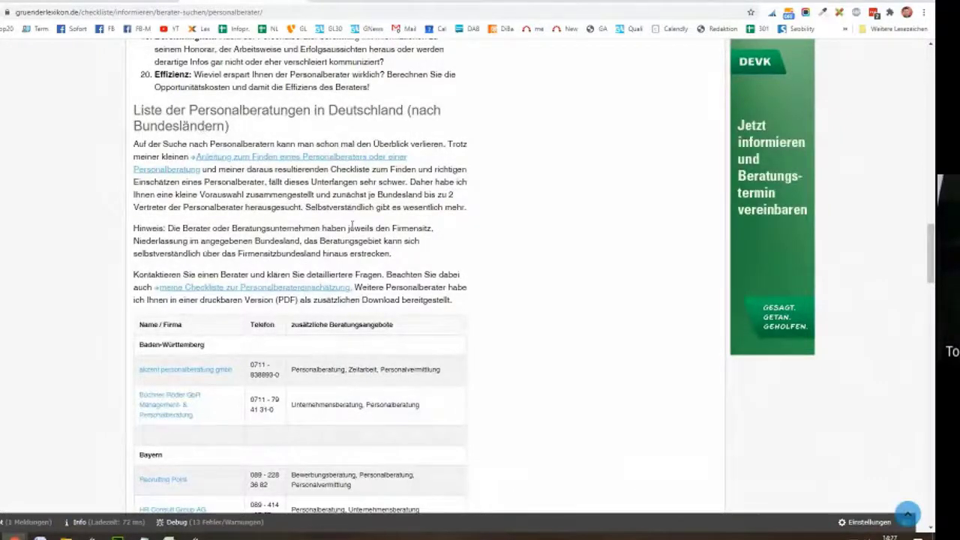
{"action": "scroll", "coordinate": [352, 227], "scroll_direction": "down", "scroll_amount": 2}
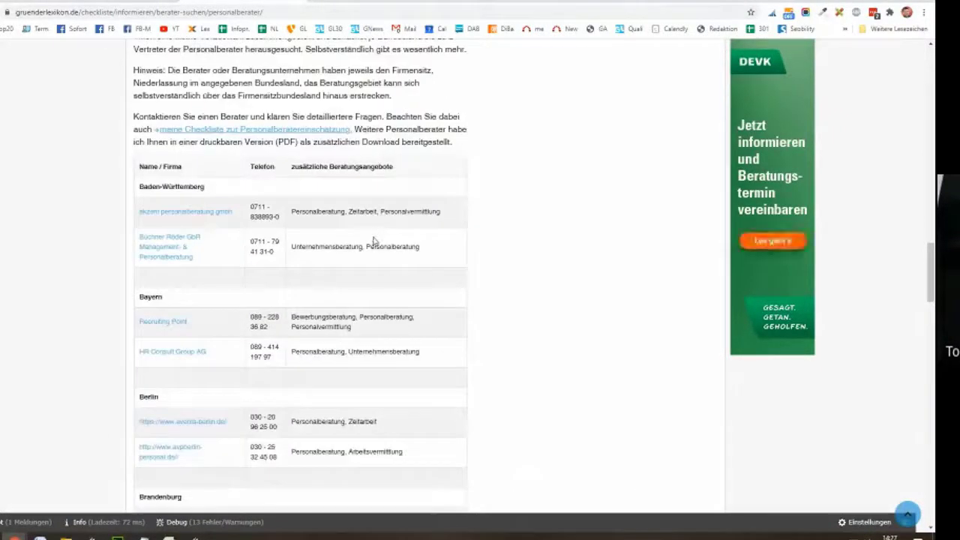
{"action": "scroll", "coordinate": [375, 240], "scroll_direction": "down", "scroll_amount": 1}
{"action": "scroll", "coordinate": [380, 238], "scroll_direction": "down", "scroll_amount": 1}
{"action": "scroll", "coordinate": [380, 237], "scroll_direction": "up", "scroll_amount": 2}
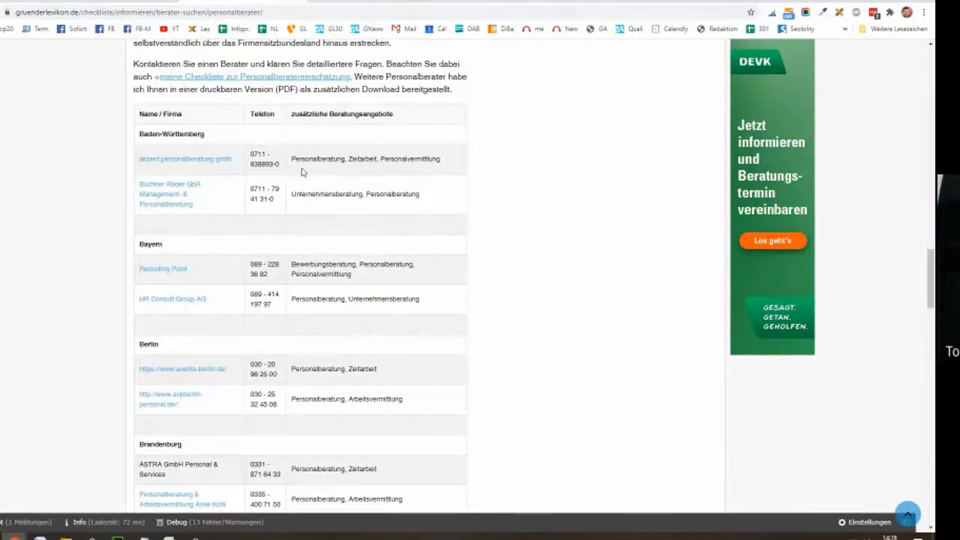
Step: Inspect the "zusätzliche Beratungsangebote" table header in the developer tools and preview the page in the iPhone 6/7/8 device view
{"action": "right_click", "coordinate": [373, 107]}
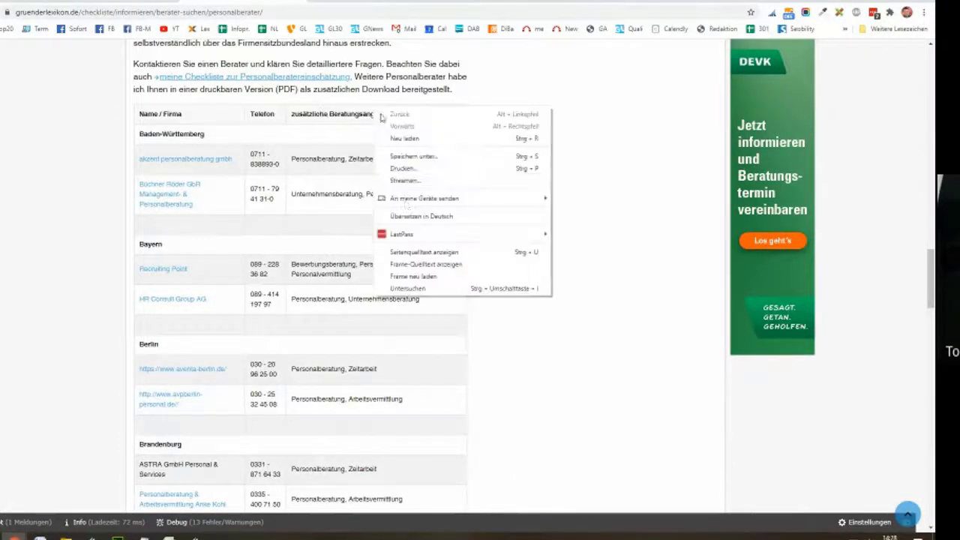
{"action": "left_click", "coordinate": [412, 288]}
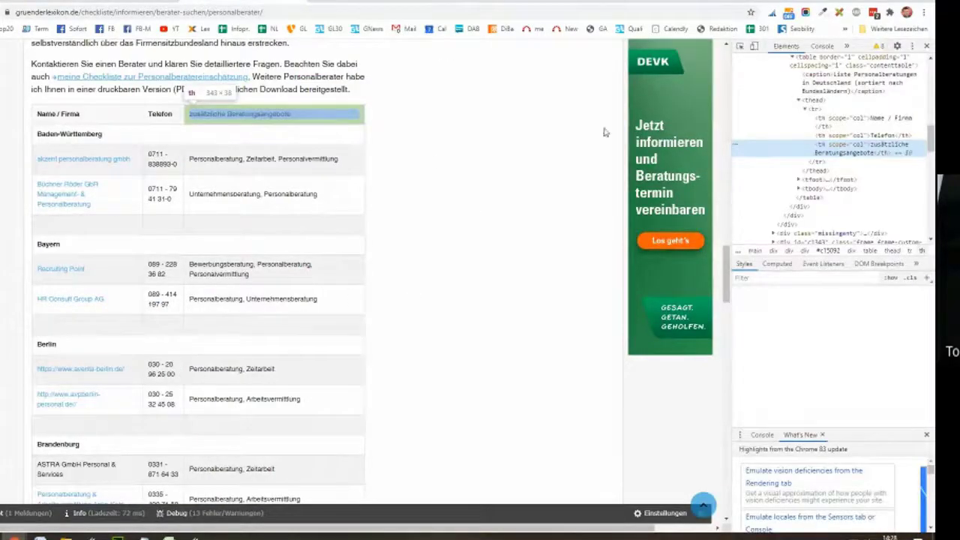
{"action": "left_click", "coordinate": [753, 46]}
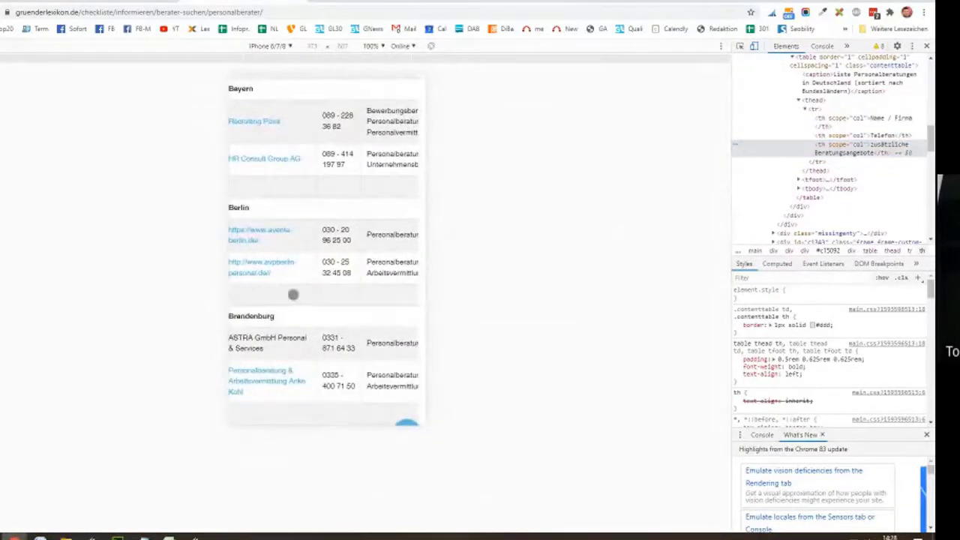
{"action": "left_click_drag", "start_coordinate": [292, 293], "coordinate": [365, 297]}
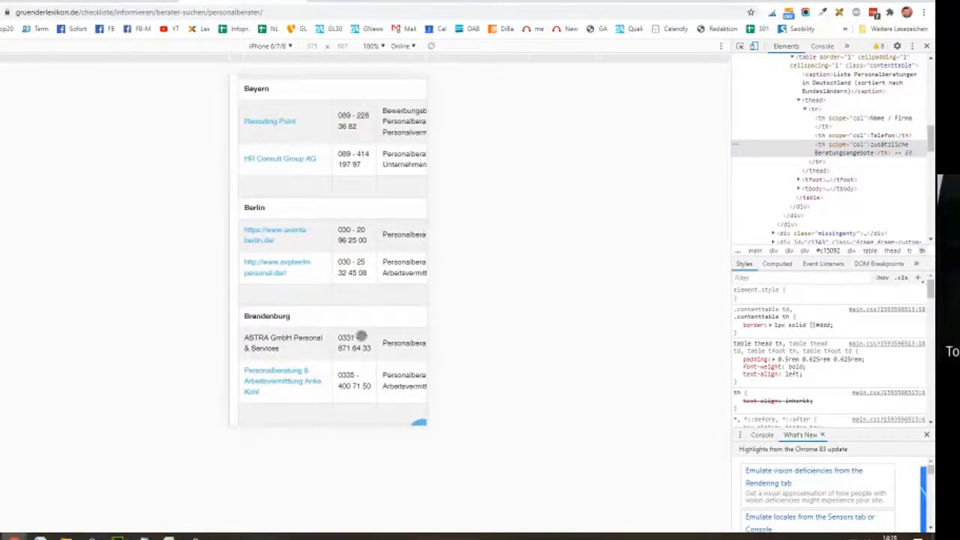
Step: Examine how the consultancy table and the section below it are laid out in the mobile view
{"action": "scroll", "coordinate": [362, 338], "scroll_direction": "up", "scroll_amount": 8}
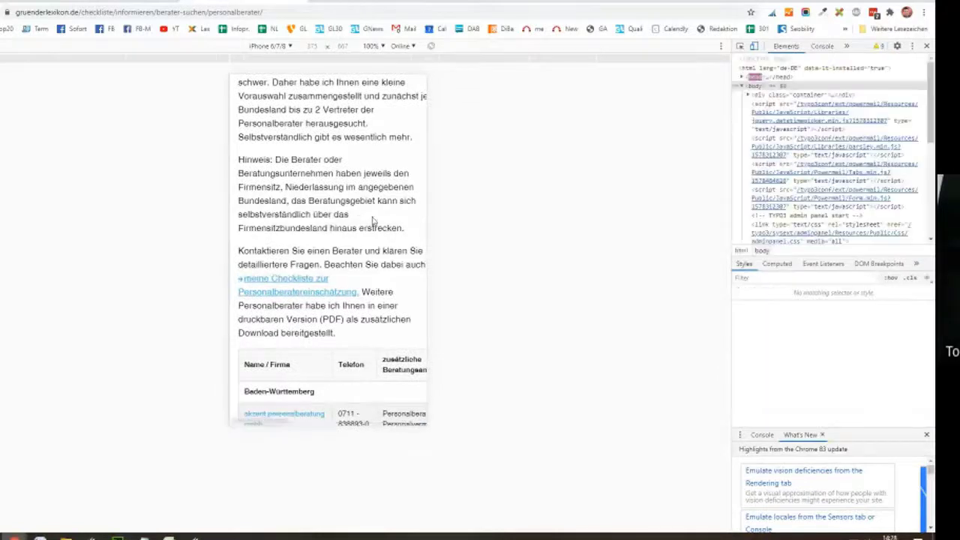
{"action": "scroll", "coordinate": [383, 330], "scroll_direction": "down", "scroll_amount": 10}
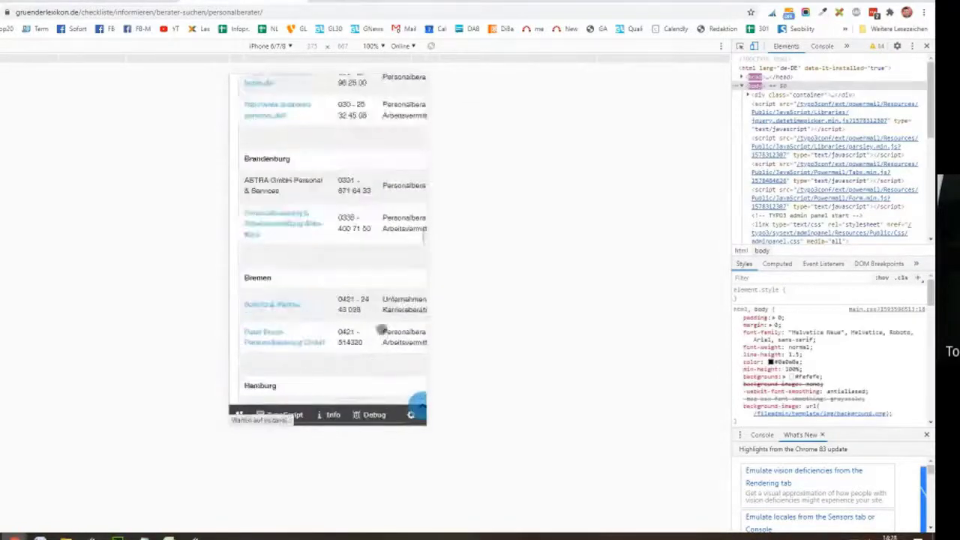
{"action": "scroll", "coordinate": [381, 330], "scroll_direction": "down", "scroll_amount": 15}
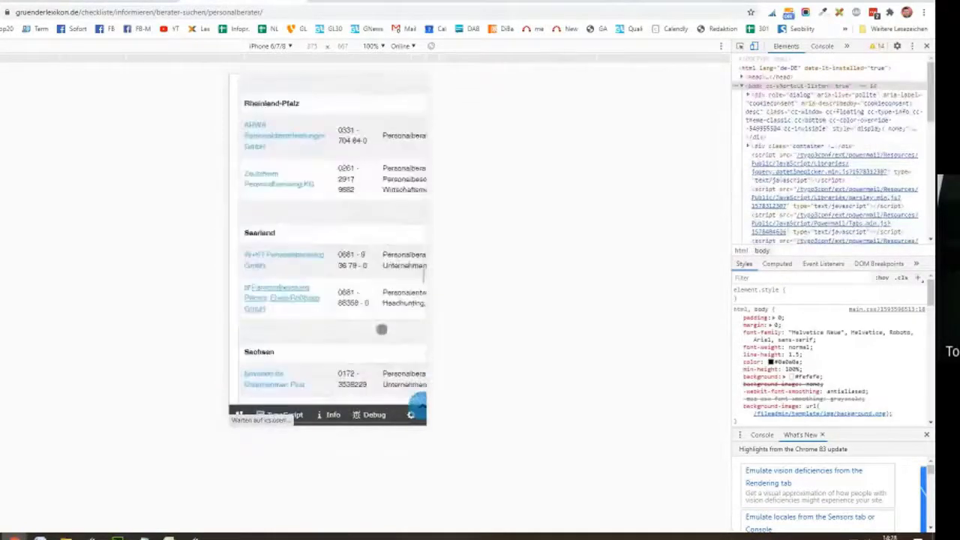
{"action": "scroll", "coordinate": [381, 329], "scroll_direction": "down", "scroll_amount": 15}
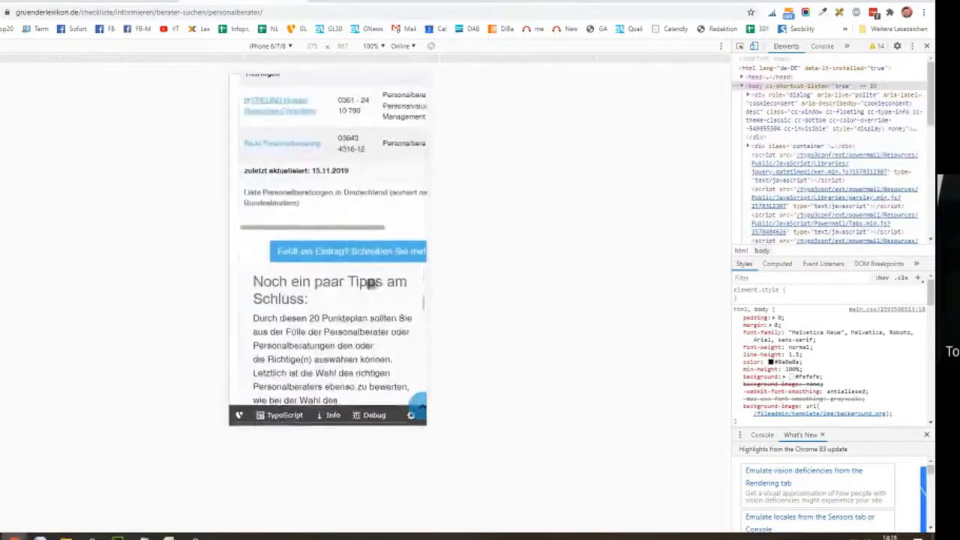
{"action": "scroll", "coordinate": [370, 282], "scroll_direction": "up", "scroll_amount": 1}
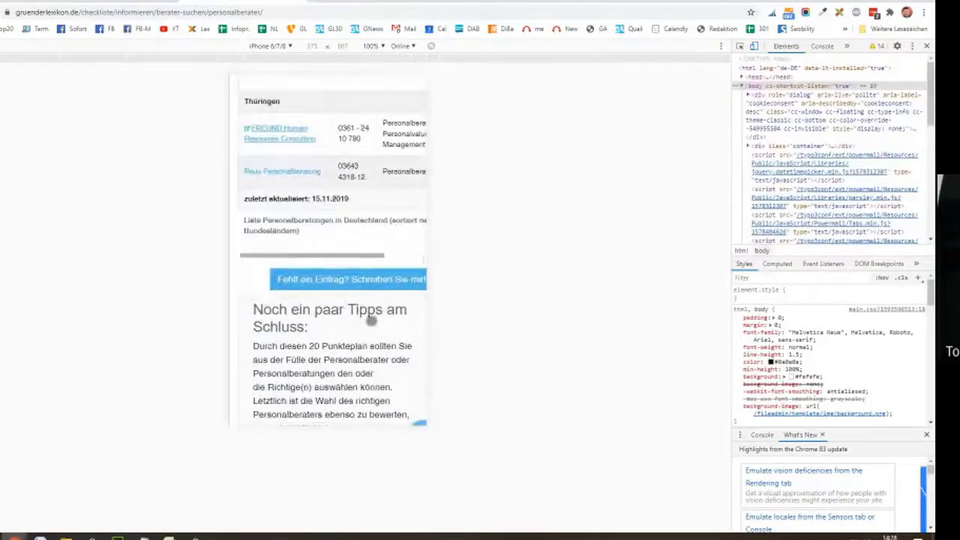
{"action": "scroll", "coordinate": [371, 319], "scroll_direction": "up", "scroll_amount": 15}
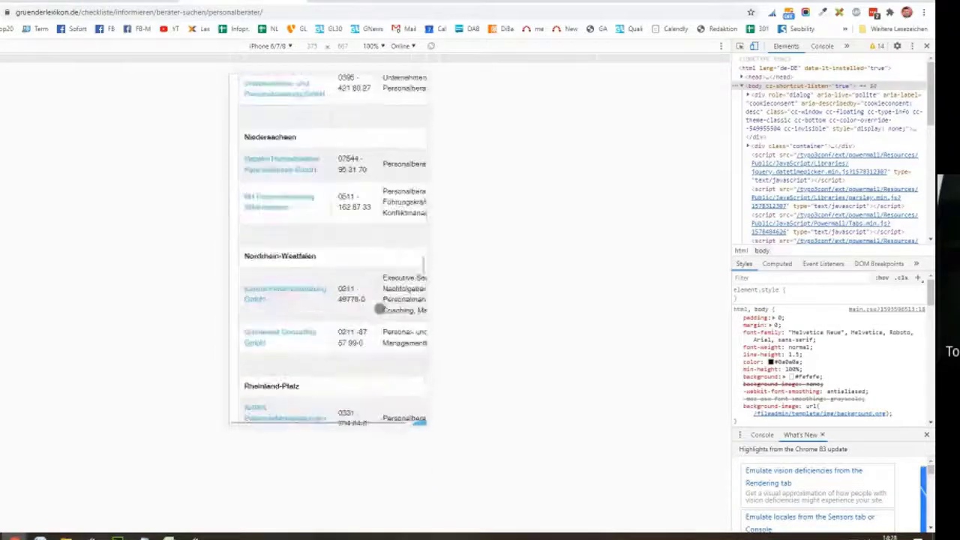
{"action": "scroll", "coordinate": [381, 308], "scroll_direction": "up", "scroll_amount": 12}
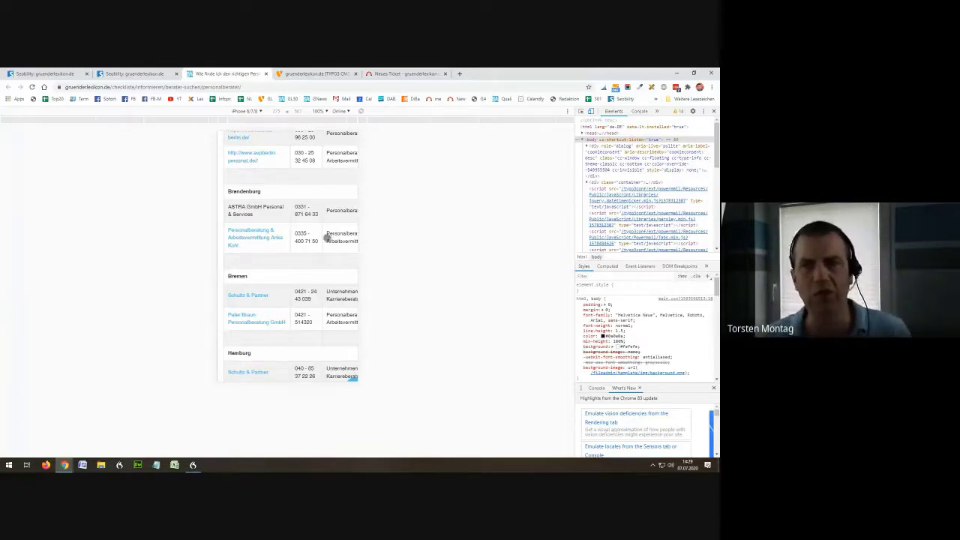
Step: Close the developer tools and mark the personalberater entry as done in Seobility's H1 problem list
{"action": "left_click", "coordinate": [713, 111]}
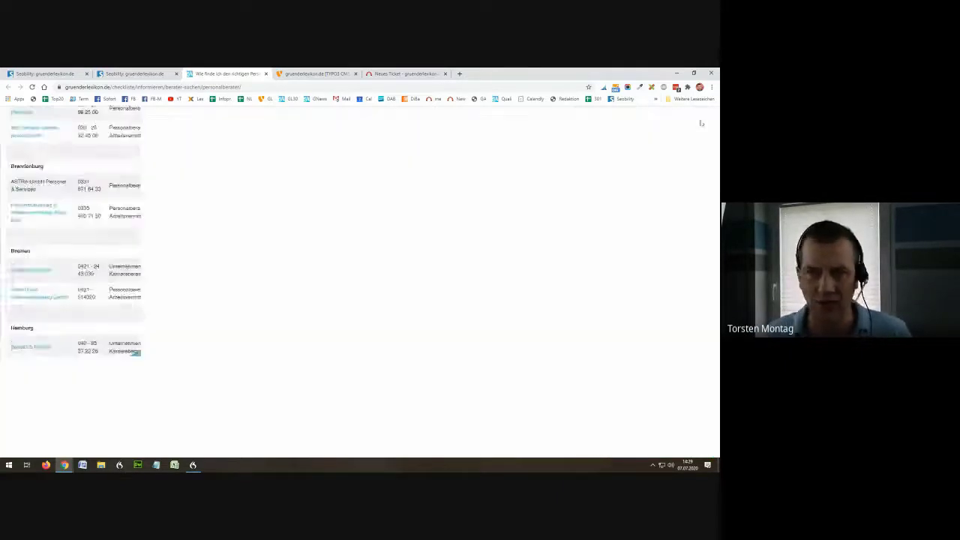
{"action": "left_click", "coordinate": [133, 73]}
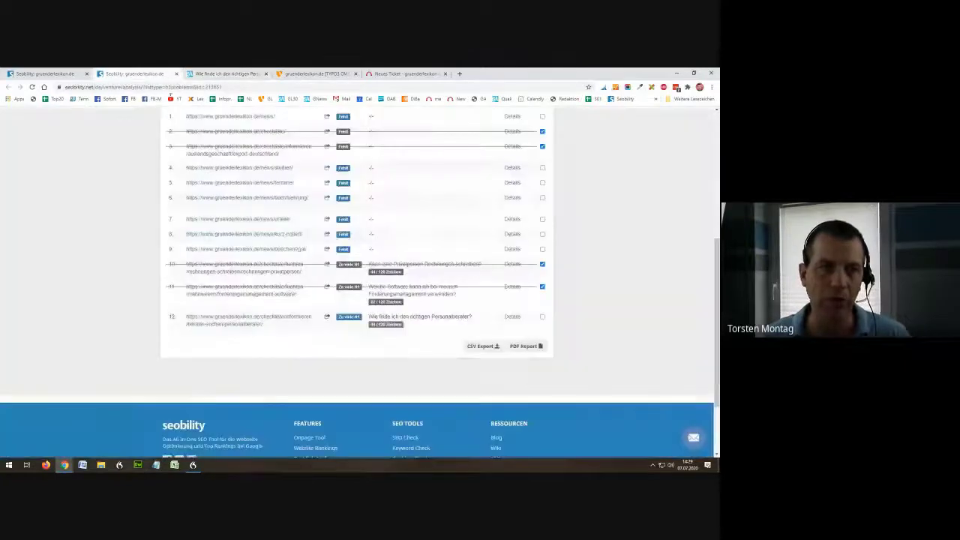
{"action": "left_click", "coordinate": [543, 316]}
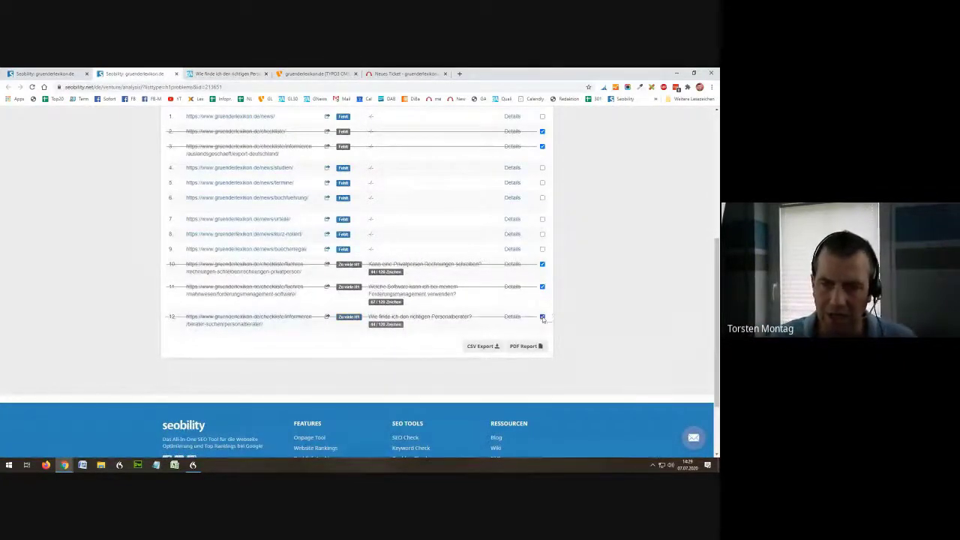
Step: Review the H1 problem list from the filter options down to the last entry, comparing completed entries with those still open
{"action": "scroll", "coordinate": [352, 388], "scroll_direction": "up", "scroll_amount": 5}
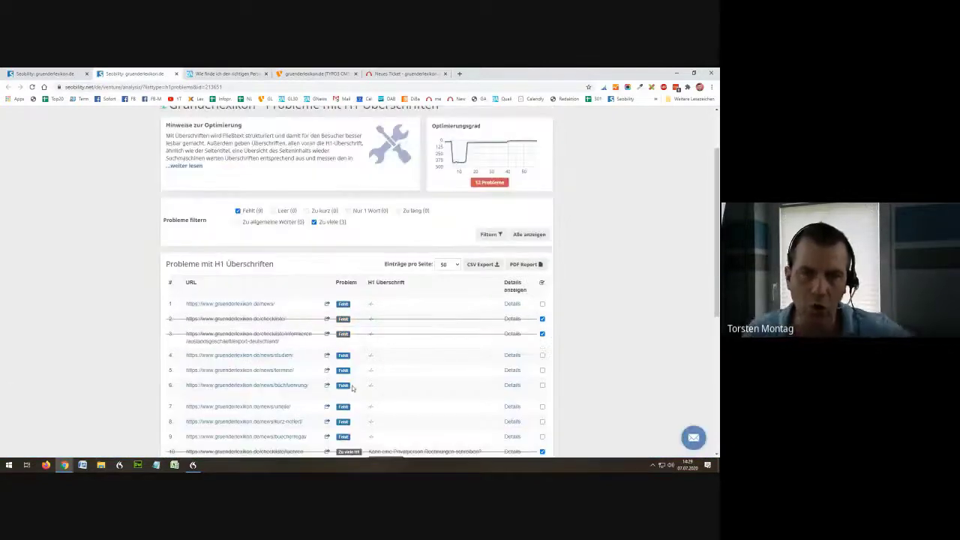
{"action": "scroll", "coordinate": [272, 149], "scroll_direction": "up", "scroll_amount": 3}
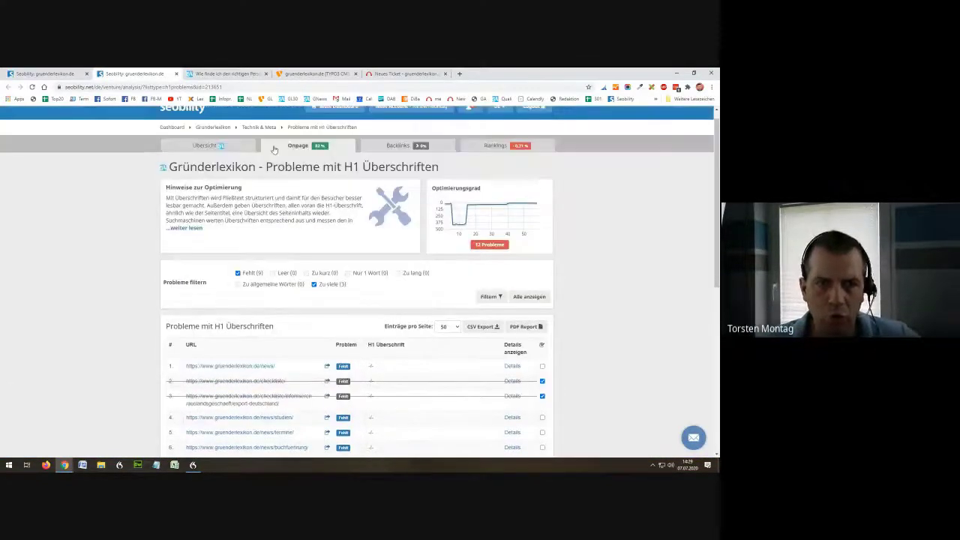
{"action": "scroll", "coordinate": [203, 174], "scroll_direction": "down", "scroll_amount": 1}
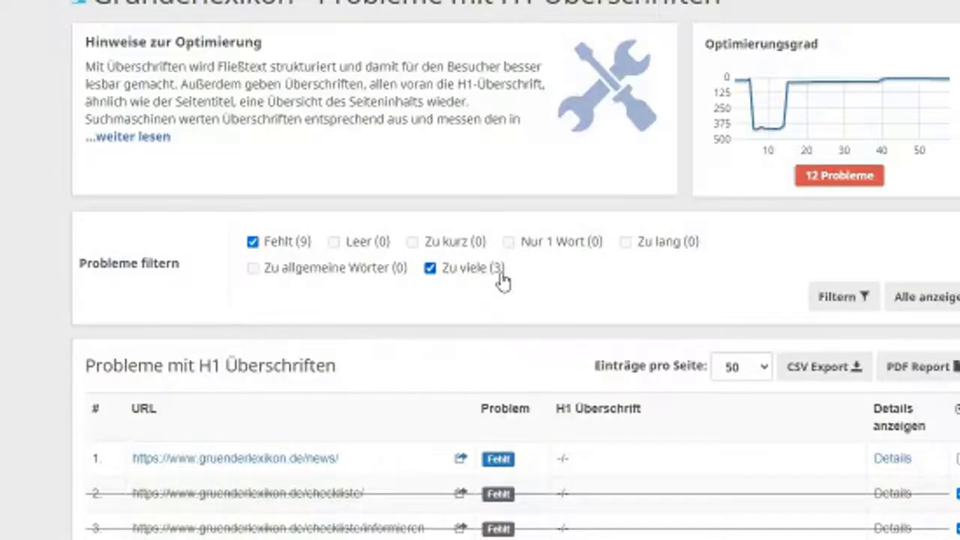
{"action": "scroll", "coordinate": [622, 321], "scroll_direction": "down", "scroll_amount": 1}
{"action": "scroll", "coordinate": [810, 347], "scroll_direction": "down", "scroll_amount": 5}
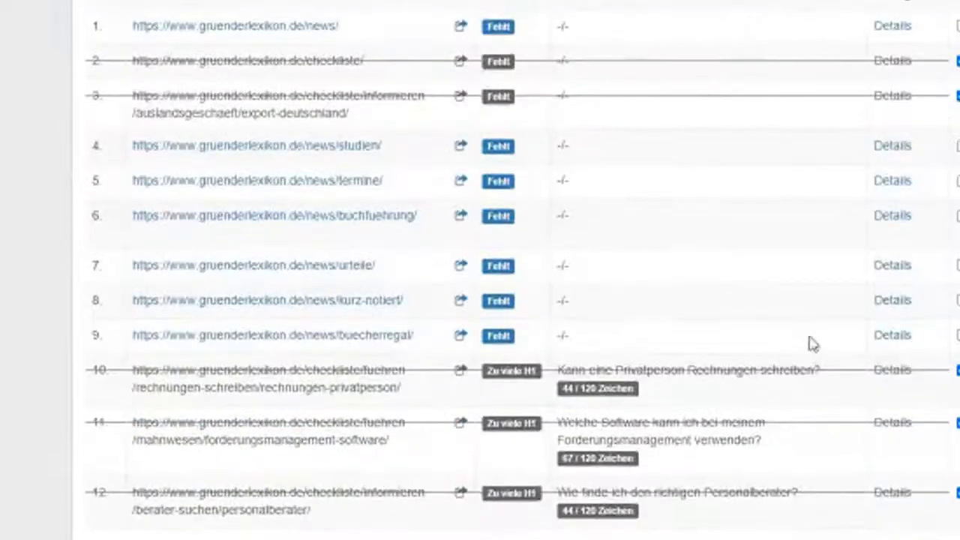
{"action": "scroll", "coordinate": [471, 353], "scroll_direction": "up", "scroll_amount": 7}
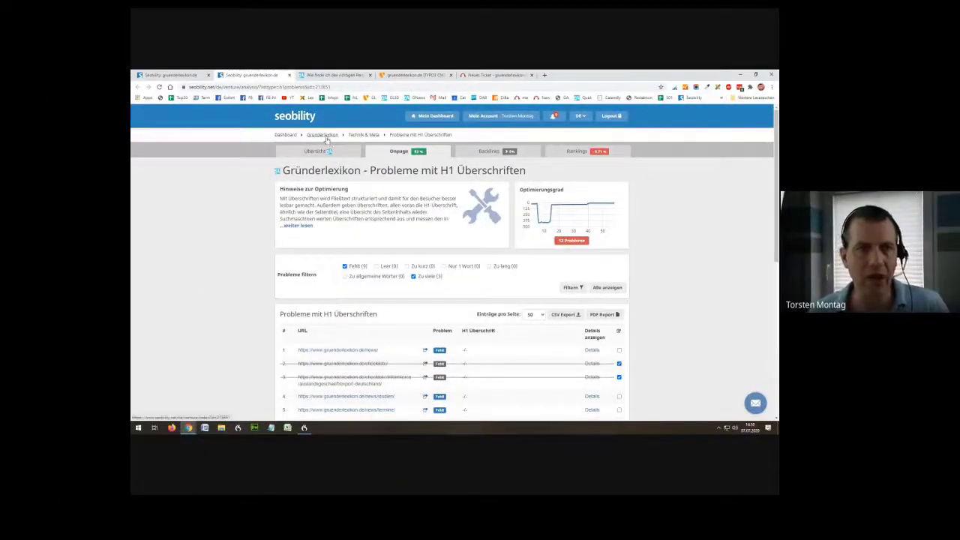
Step: Open the Gründerlexikon project overview and start a new crawl of the website, confirming the request
{"action": "left_click", "coordinate": [323, 135]}
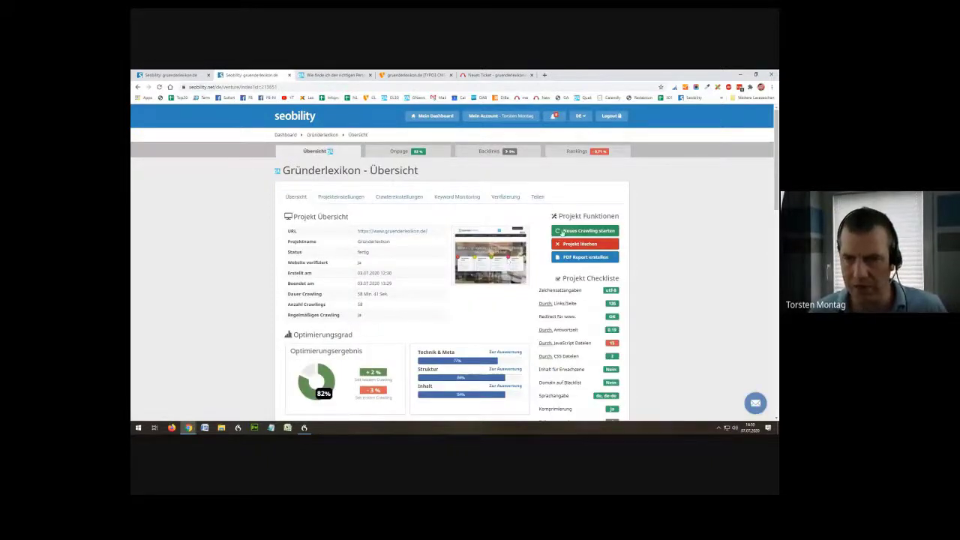
{"action": "left_click", "coordinate": [567, 231]}
{"action": "left_click", "coordinate": [482, 125]}
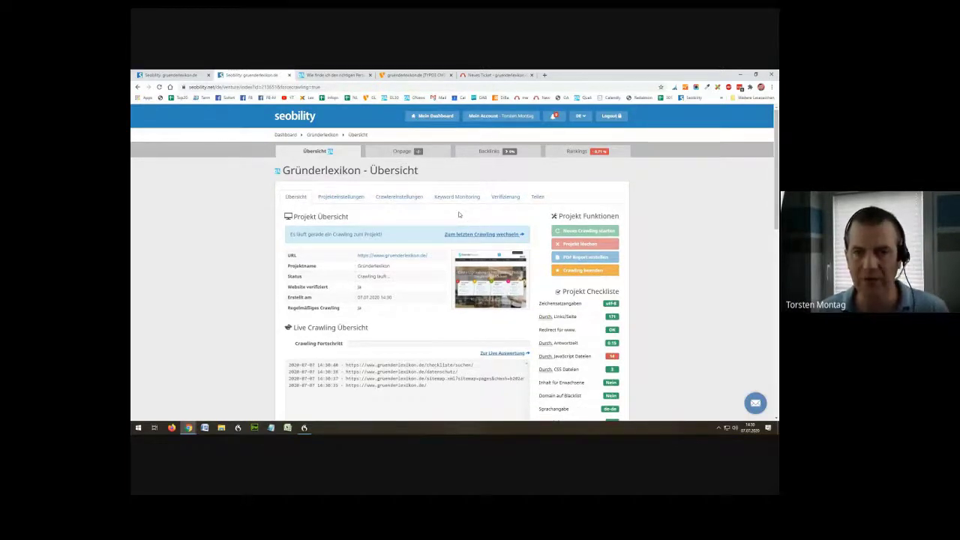
Step: Switch to the Google Meet window that is presenting the screen
{"action": "key", "text": "alt+Tab"}
{"action": "key", "text": "alt+Tab"}
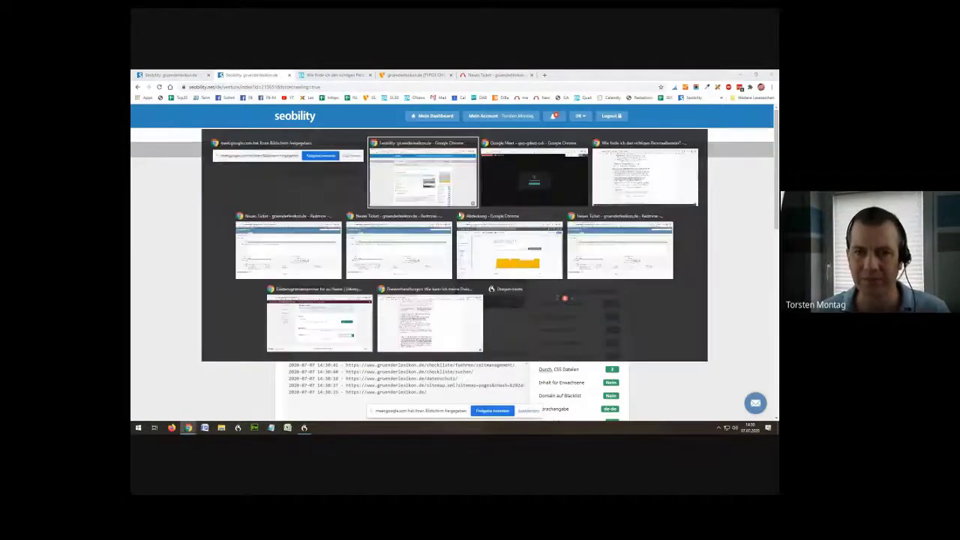
{"action": "key", "text": "alt+Tab"}
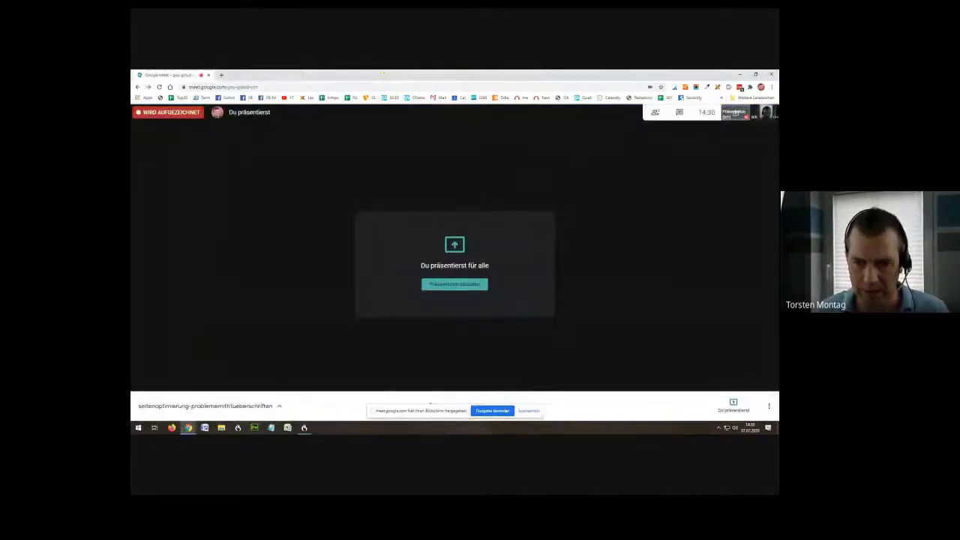